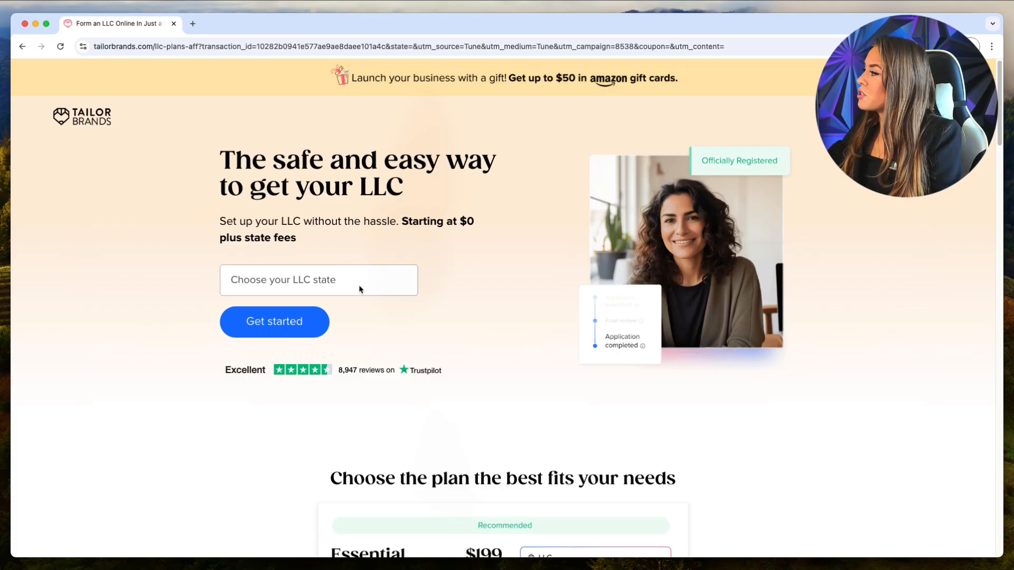
Start a New Hampshire LLC named Kara Mobile Lashes and check the name's availability.
{"action": "left_click", "coordinate": [357, 285]}
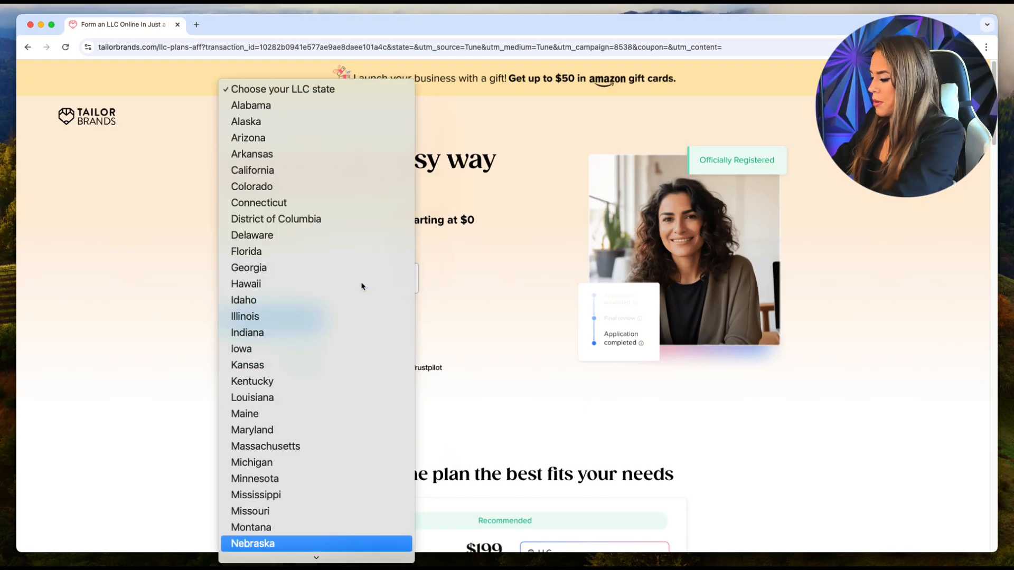
{"action": "left_click", "coordinate": [244, 544]}
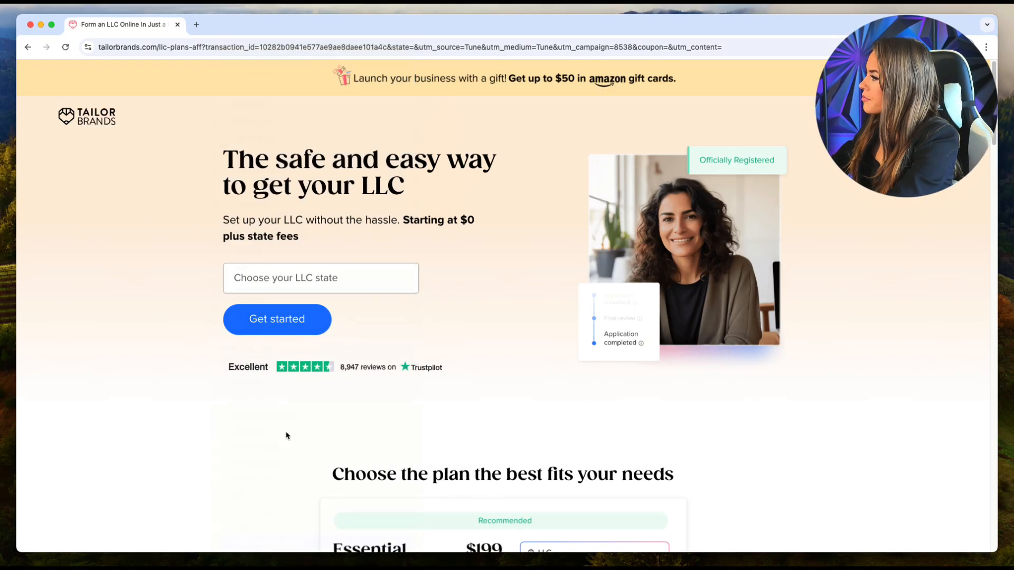
{"action": "left_click", "coordinate": [255, 324]}
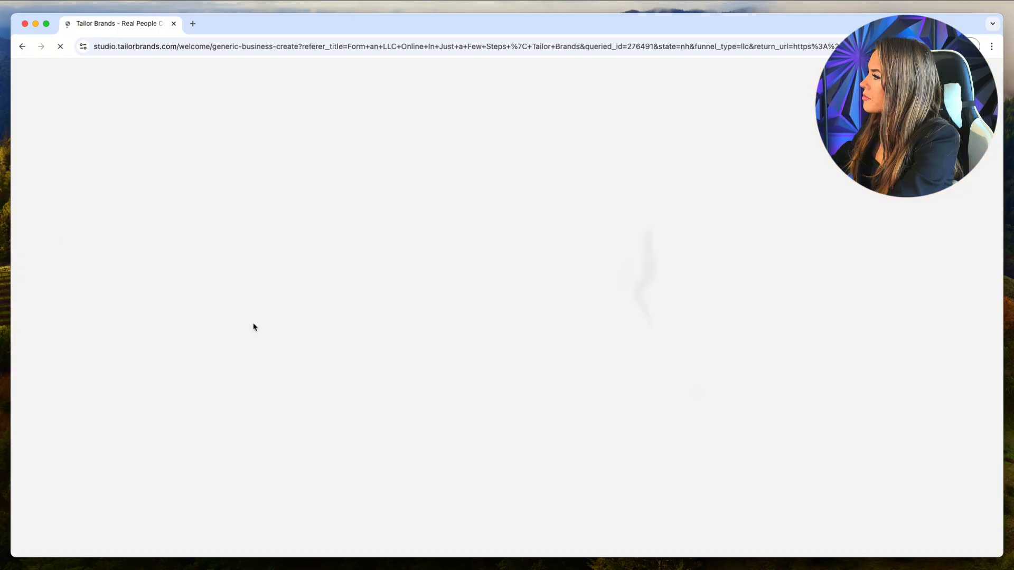
{"action": "left_click", "coordinate": [546, 373]}
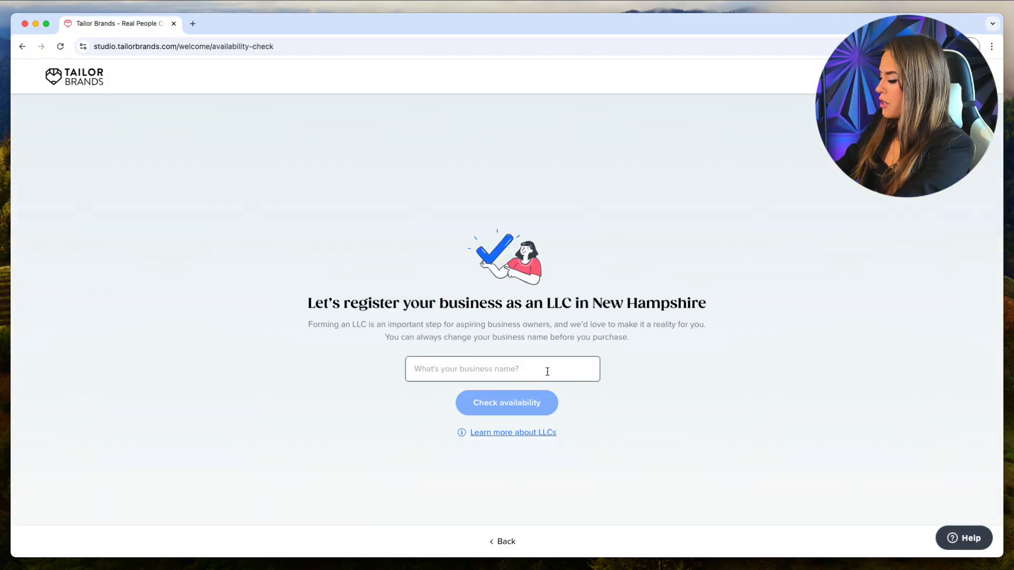
{"action": "type", "text": "Ks"}
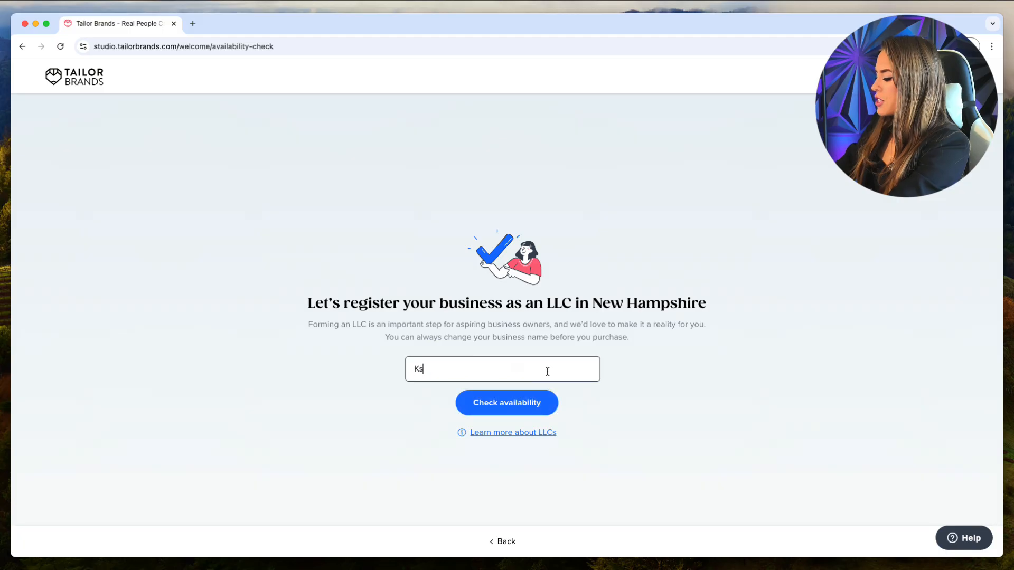
{"action": "type", "text": "ra"}
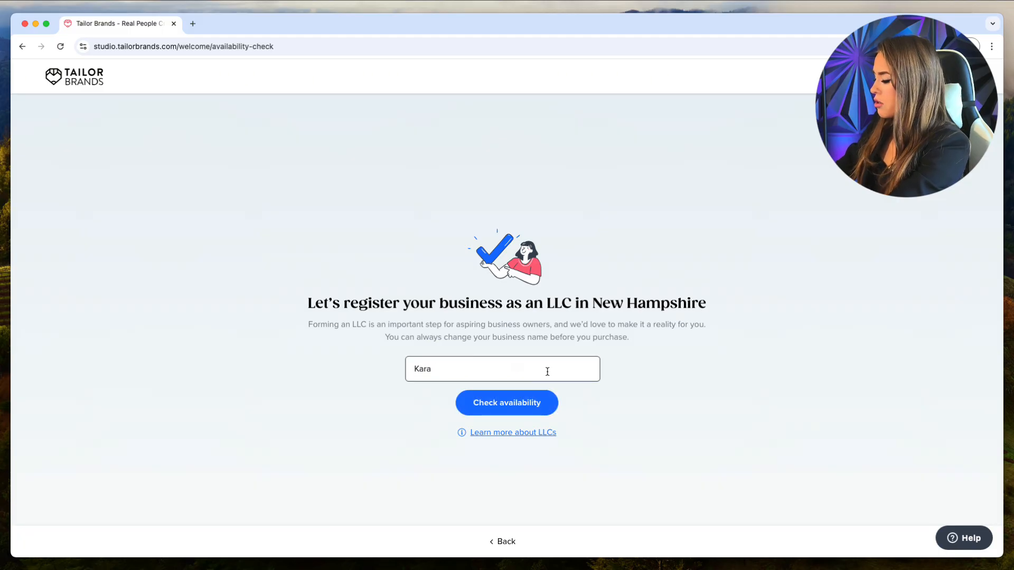
{"action": "type", "text": "ra Mobile Lashes"}
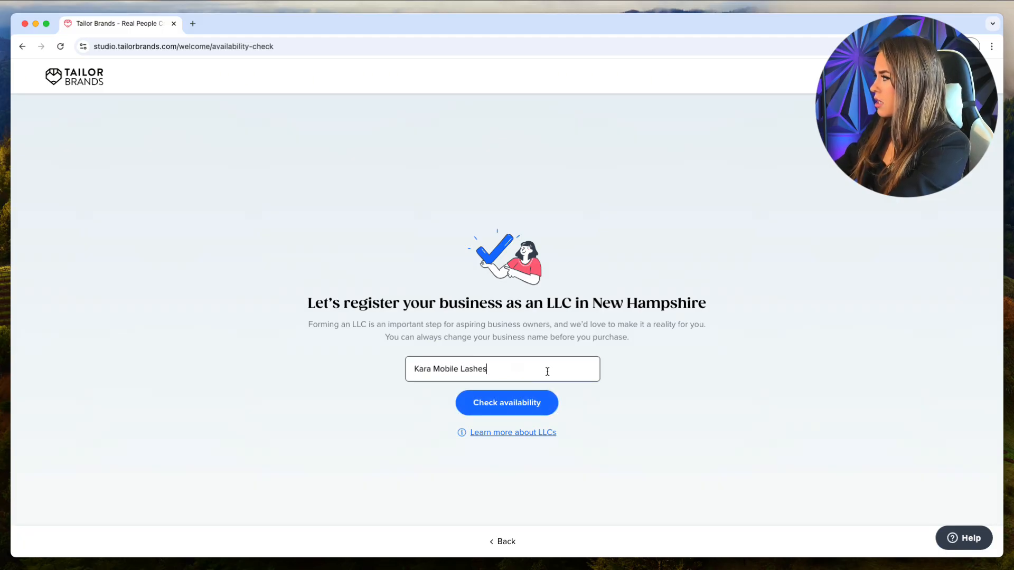
{"action": "left_click", "coordinate": [628, 299]}
{"action": "left_click", "coordinate": [523, 402]}
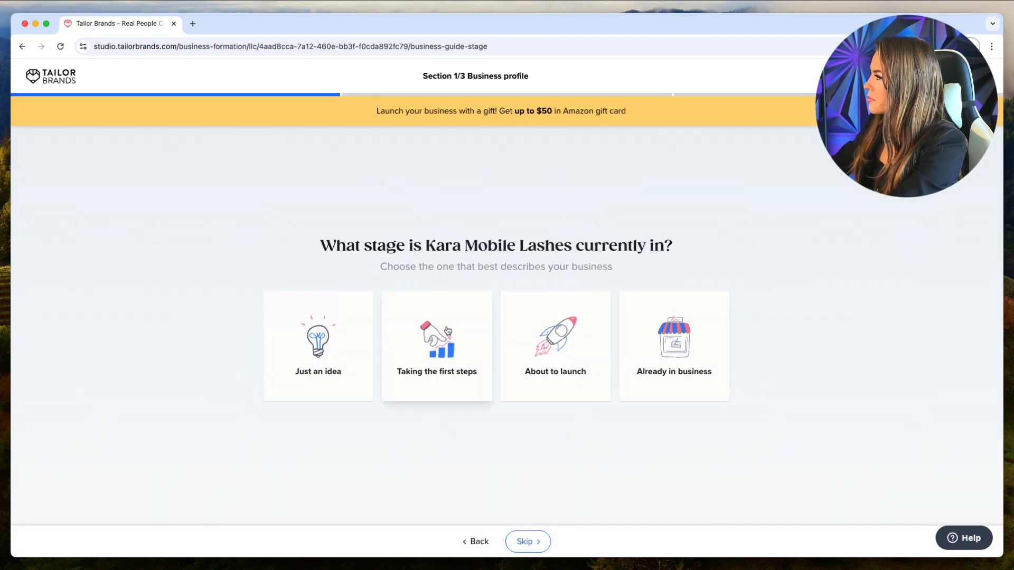
Mark the business as already operating, in the Eyelash Extensions industry, offering professional services.
{"action": "left_click", "coordinate": [687, 380]}
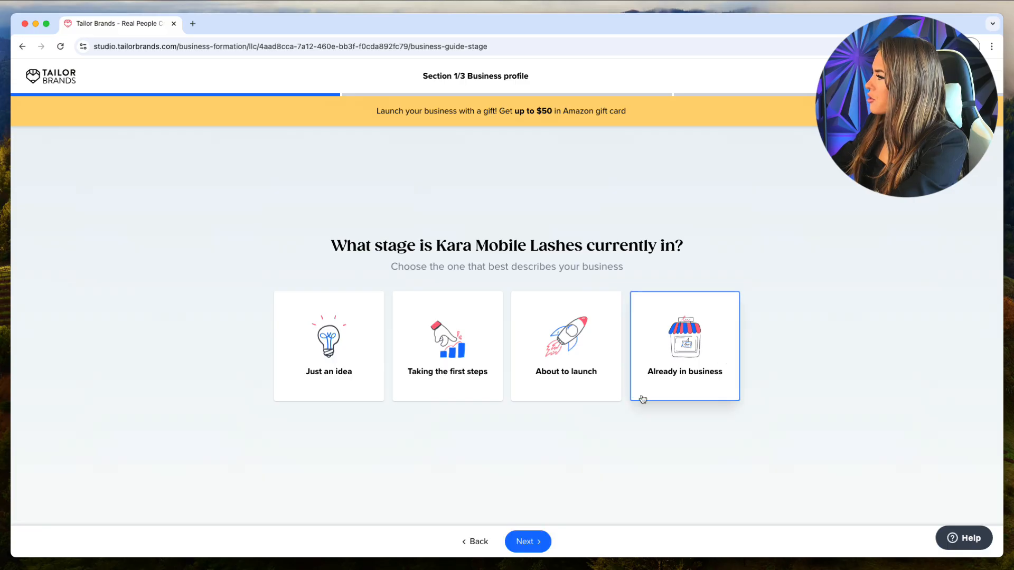
{"action": "left_click", "coordinate": [523, 541]}
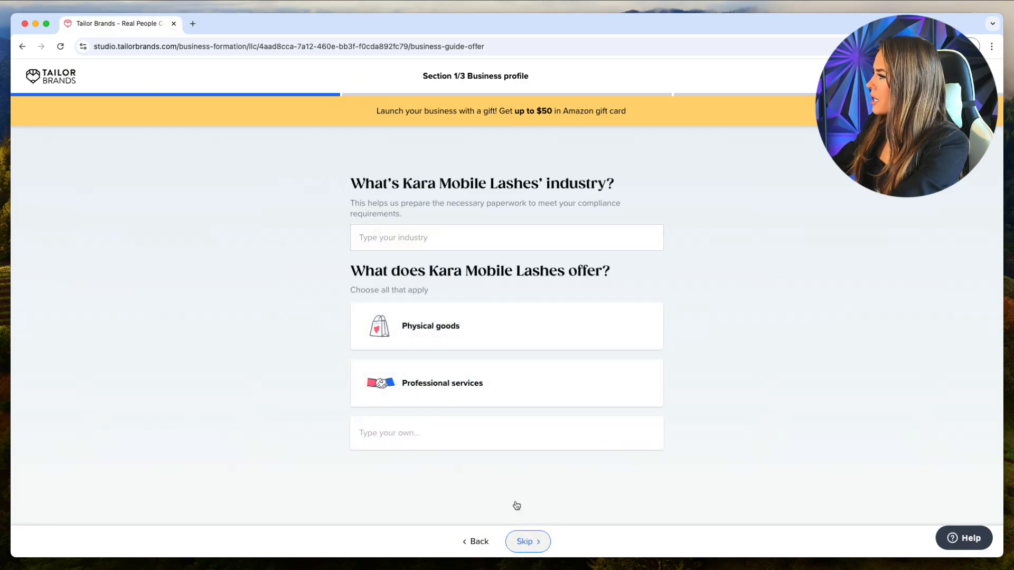
{"action": "left_click", "coordinate": [444, 241]}
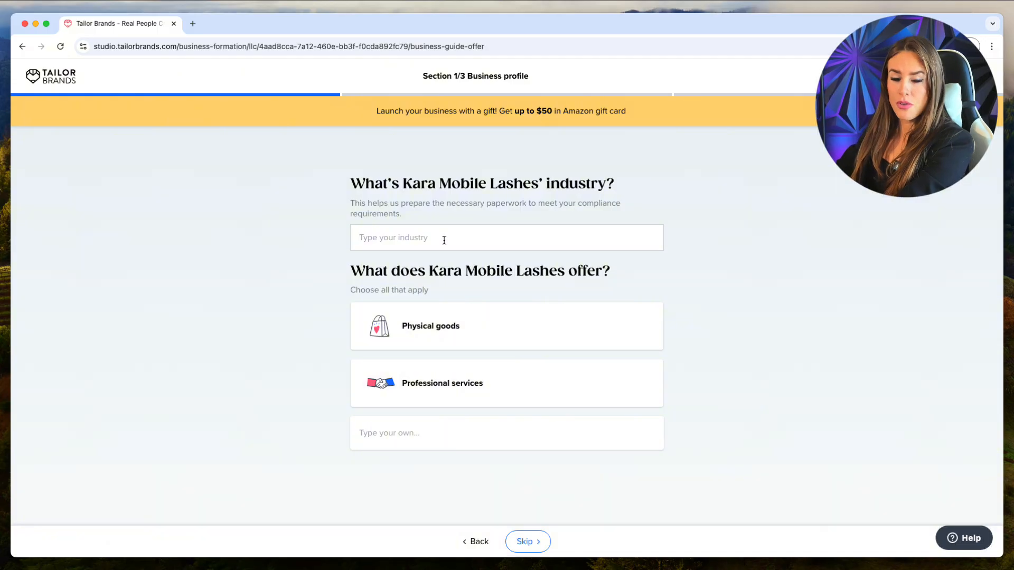
{"action": "type", "text": "ey"}
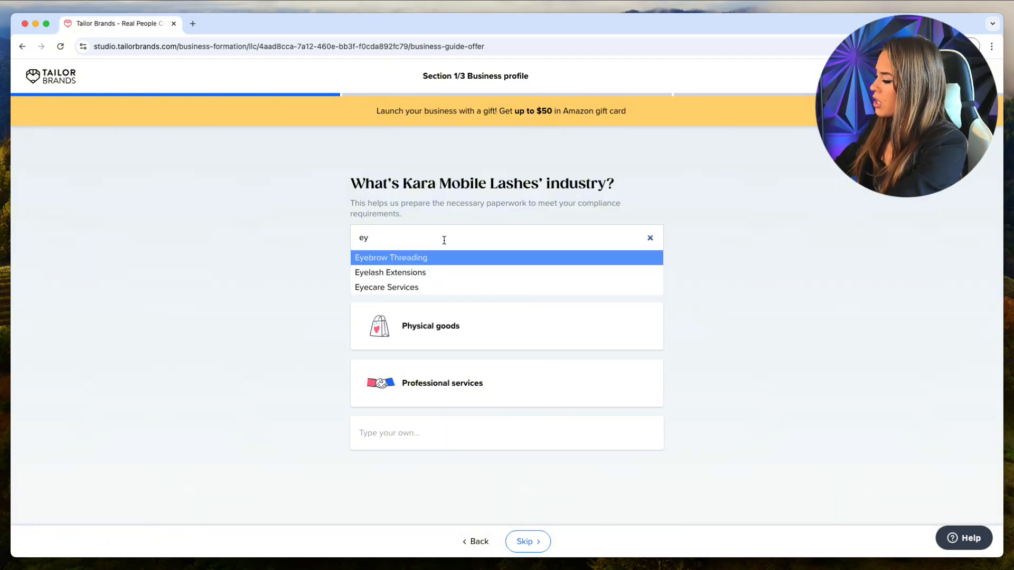
{"action": "key", "text": "BackSpace"}
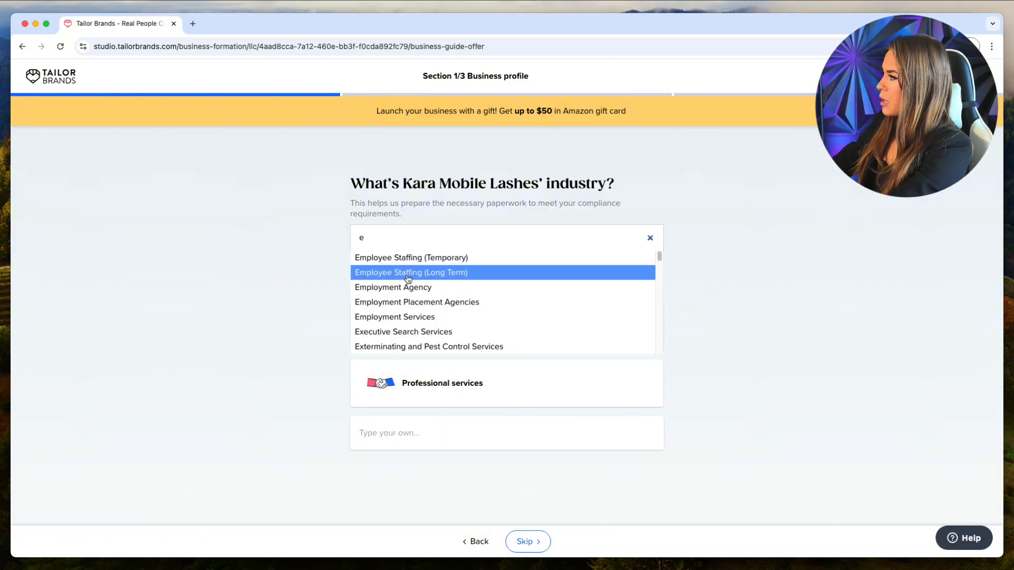
{"action": "scroll", "coordinate": [405, 280], "scroll_direction": "down", "scroll_amount": 1}
{"action": "type", "text": "y"}
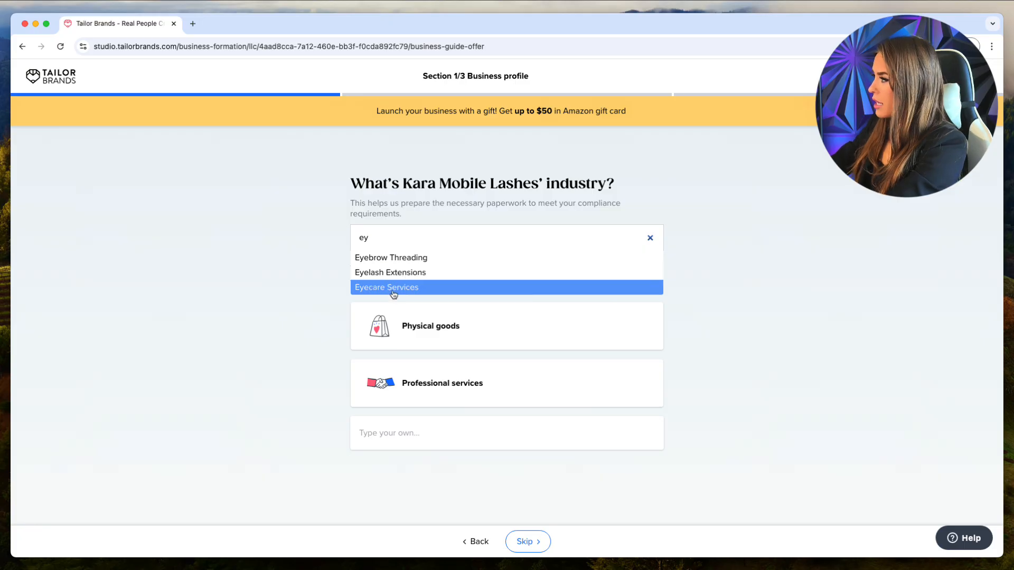
{"action": "left_click", "coordinate": [411, 277]}
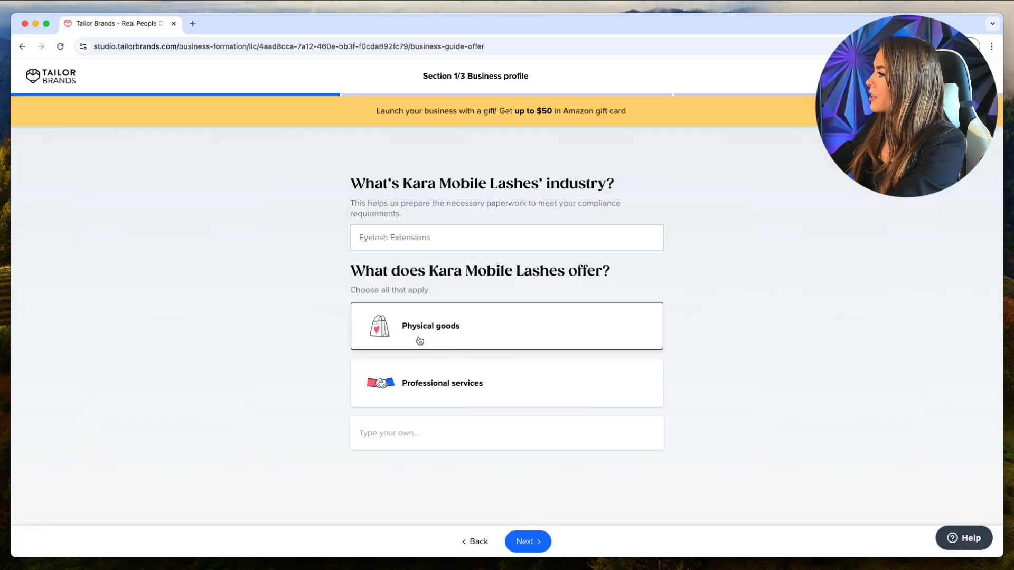
{"action": "left_click", "coordinate": [448, 385]}
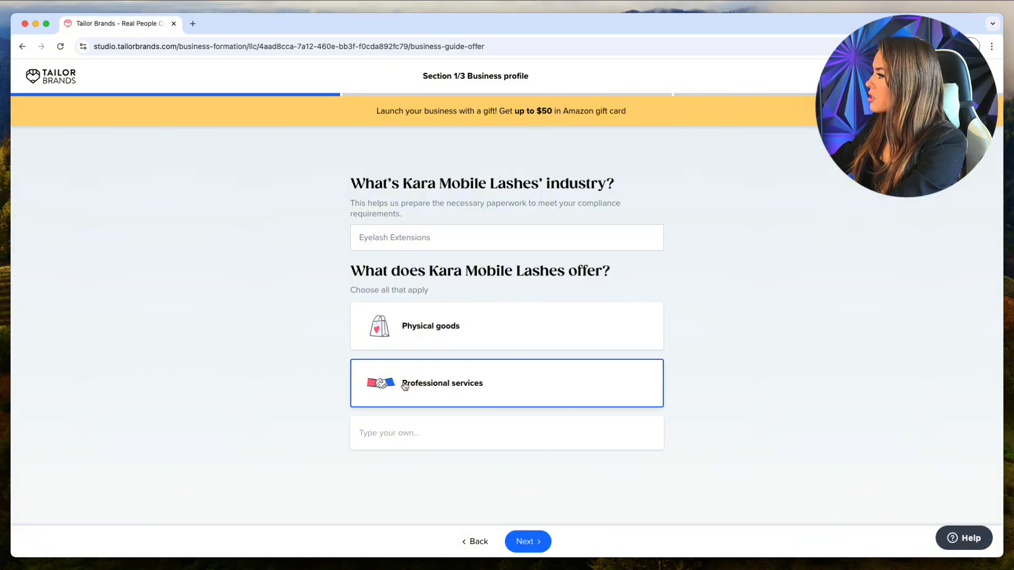
{"action": "left_click", "coordinate": [535, 544]}
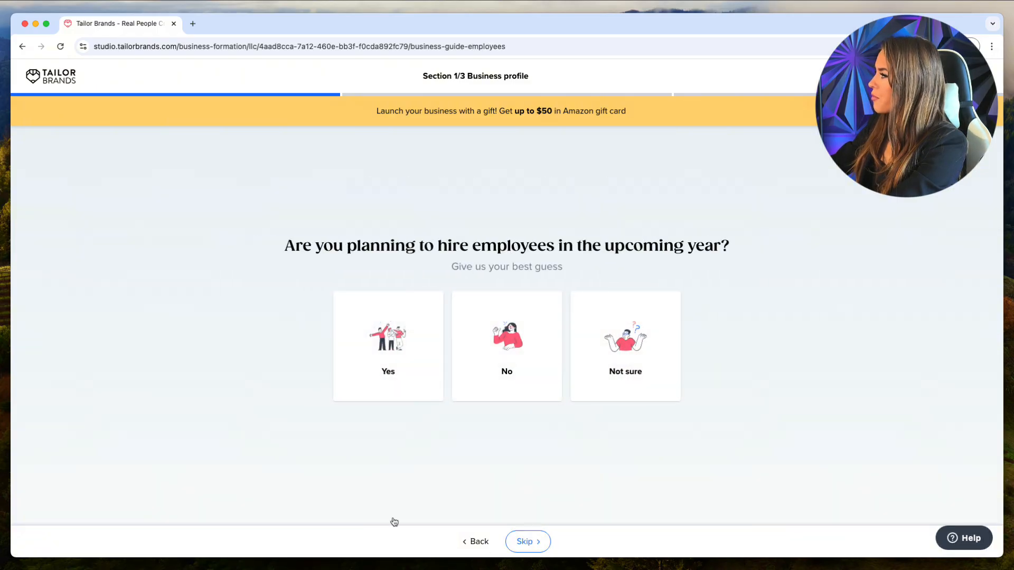
Answer Not sure to hiring employees and I don't know yet to the income goal.
{"action": "left_click", "coordinate": [647, 346]}
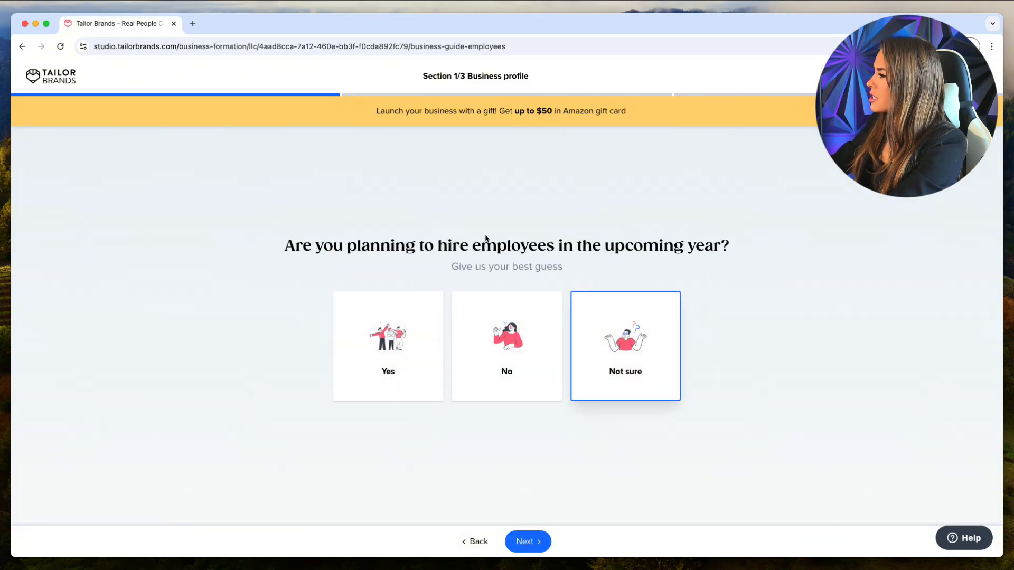
{"action": "left_click", "coordinate": [533, 541]}
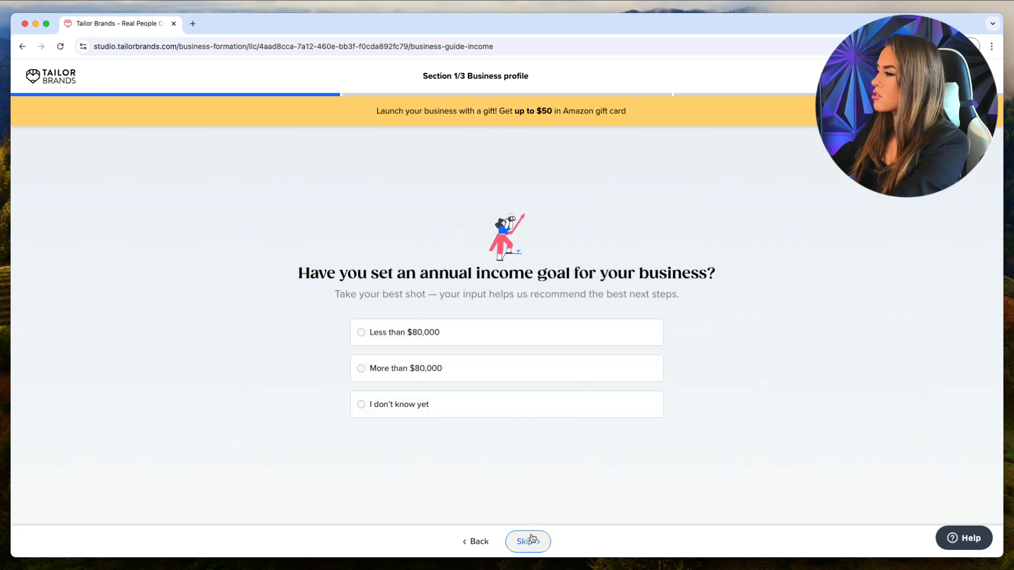
{"action": "left_click", "coordinate": [381, 417]}
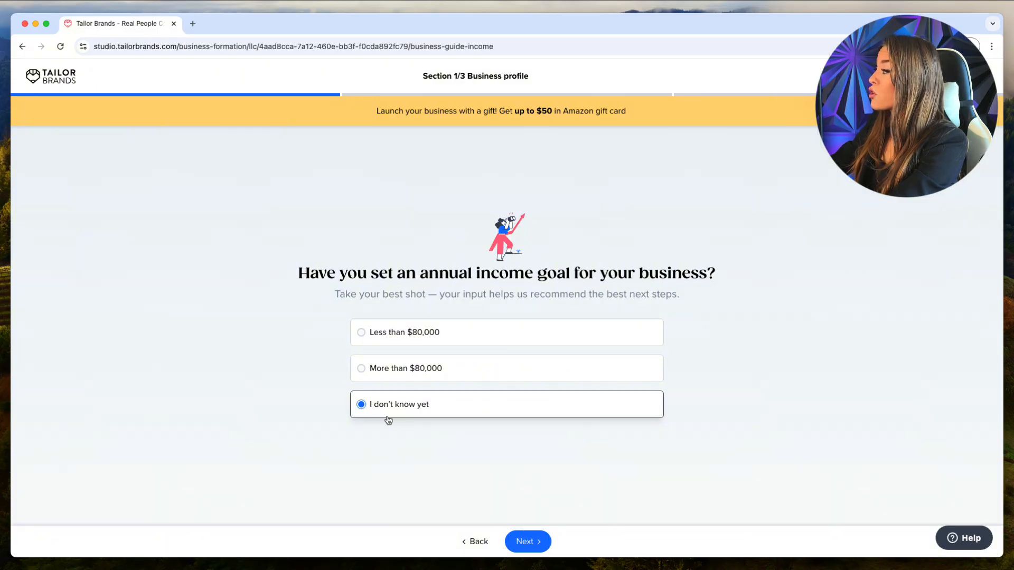
{"action": "left_click", "coordinate": [541, 542]}
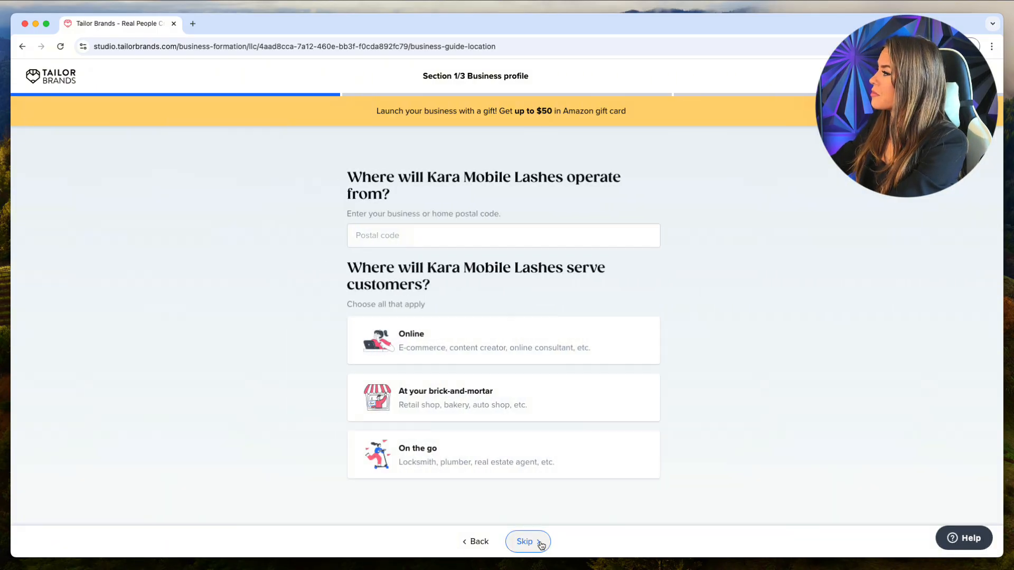
Enter the business postal code and mark customers as served on the go and online.
{"action": "left_click", "coordinate": [436, 231]}
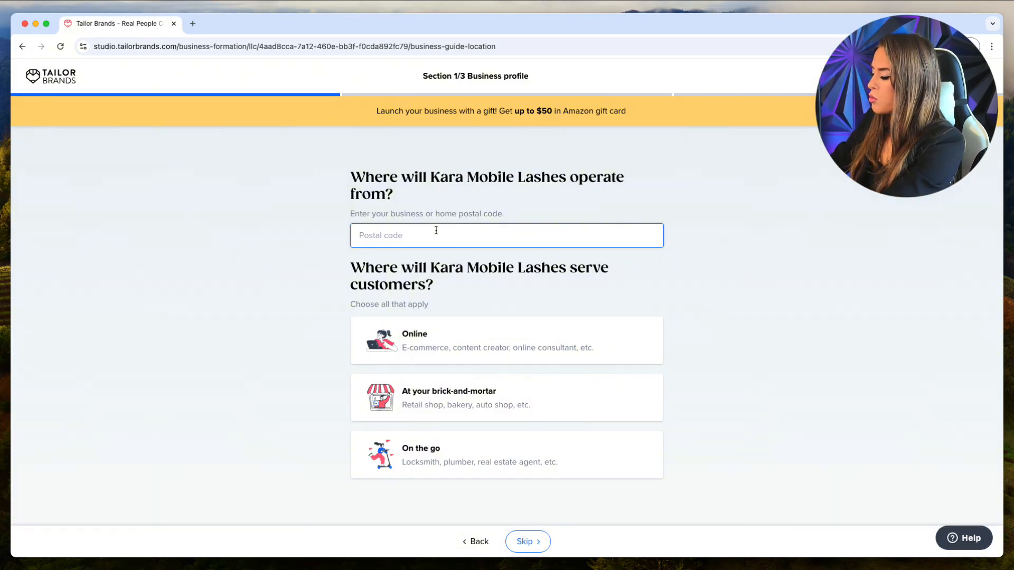
{"action": "type", "text": "3313"}
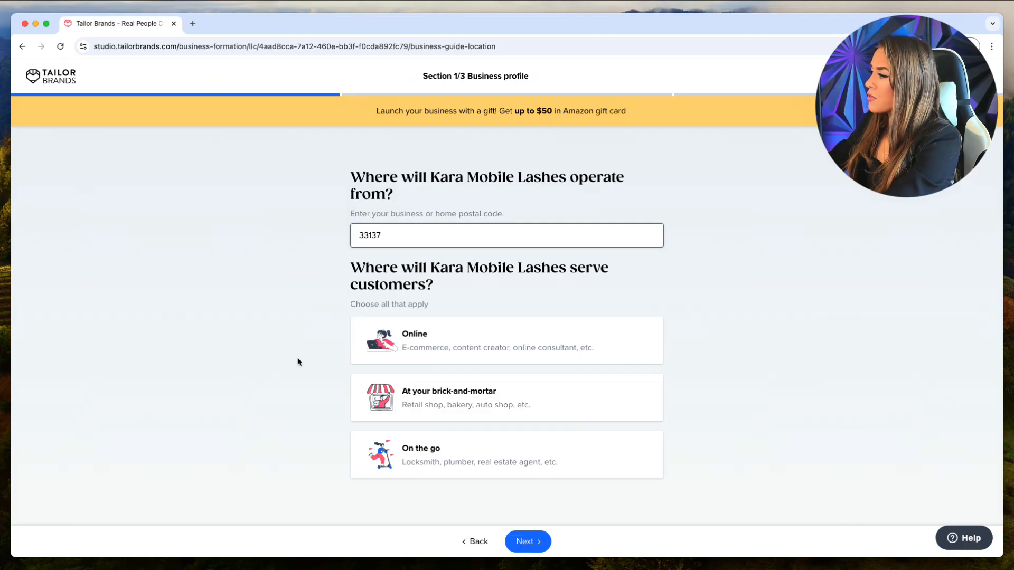
{"action": "type", "text": "7"}
{"action": "left_click", "coordinate": [436, 464]}
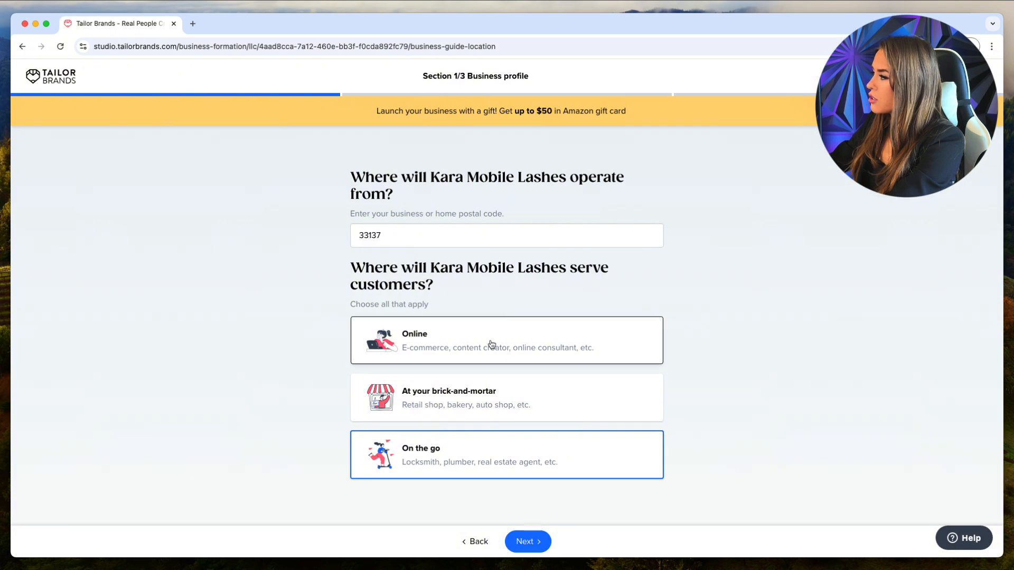
{"action": "left_click", "coordinate": [492, 345]}
{"action": "left_click", "coordinate": [532, 542]}
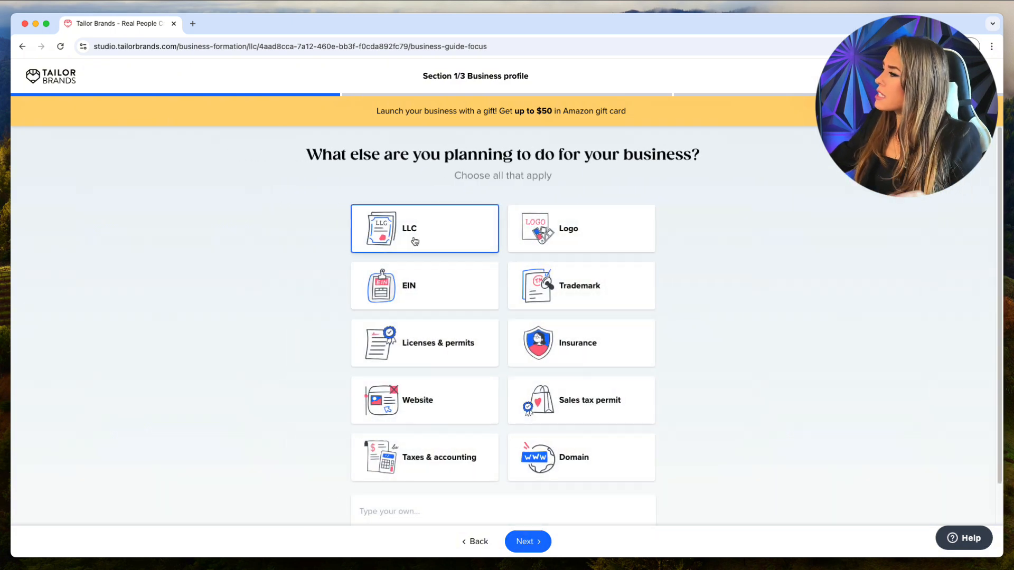
Select EIN alongside LLC as planned business tasks and continue.
{"action": "left_click", "coordinate": [463, 295]}
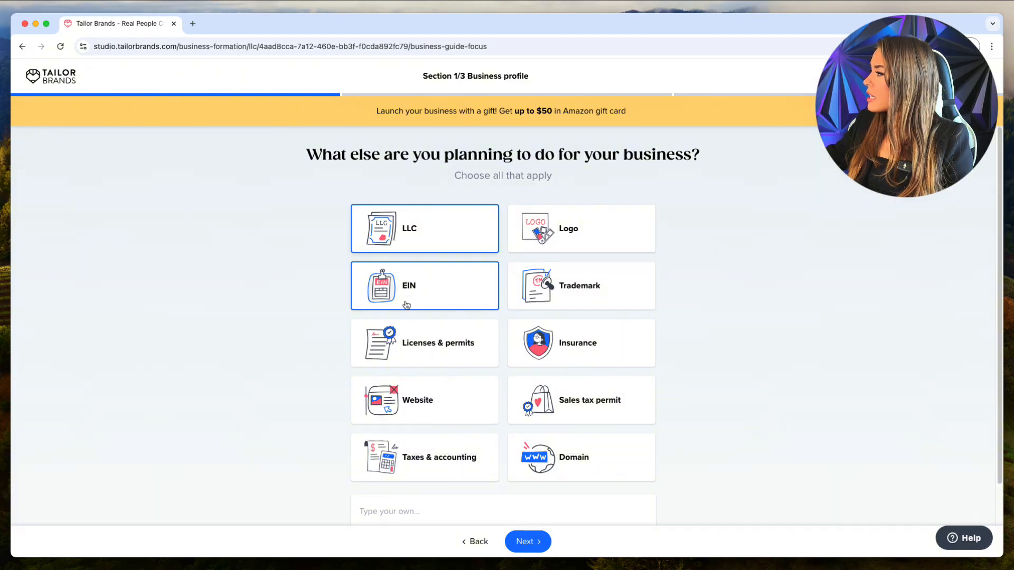
{"action": "left_click", "coordinate": [525, 543]}
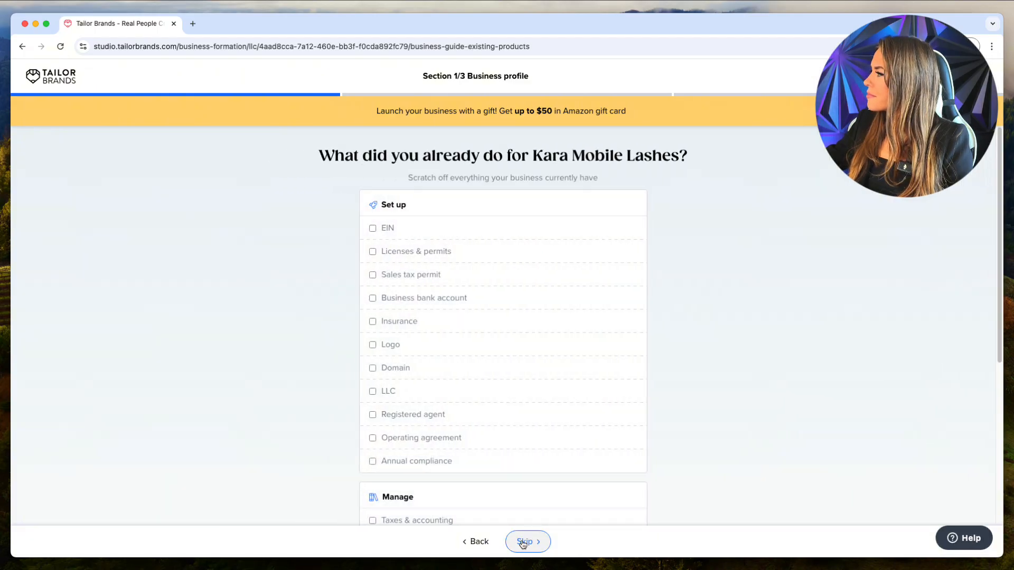
Skip the existing-setup checklist, choose YouTube as the discovery source, and keep the coaching program.
{"action": "scroll", "coordinate": [398, 372], "scroll_direction": "down", "scroll_amount": 5}
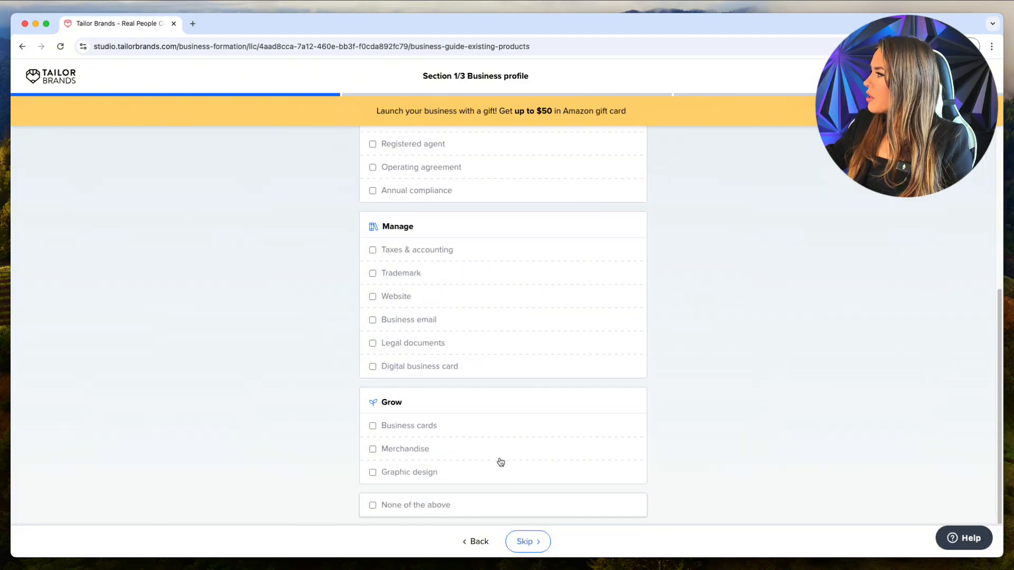
{"action": "left_click", "coordinate": [512, 541]}
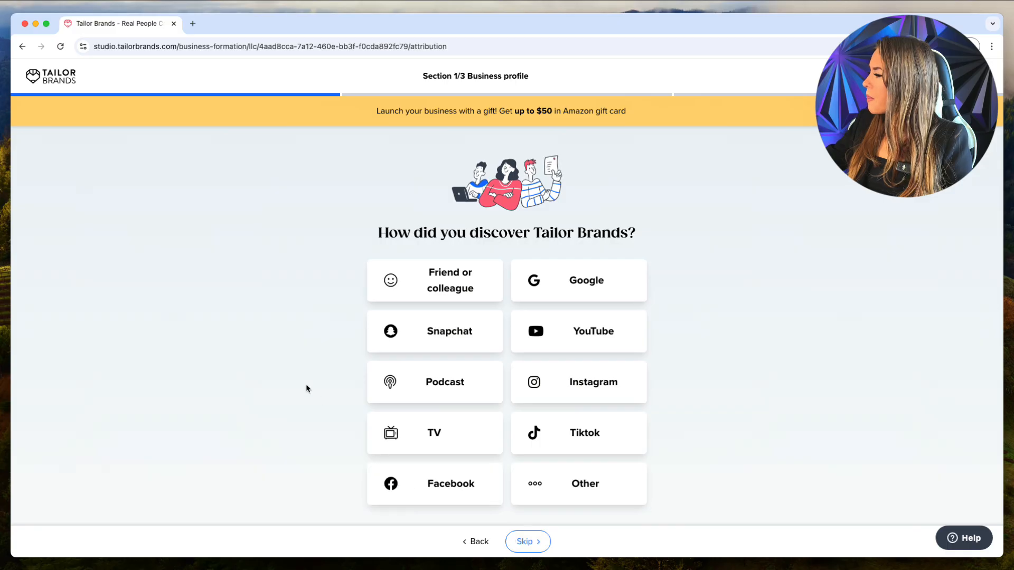
{"action": "left_click", "coordinate": [565, 337]}
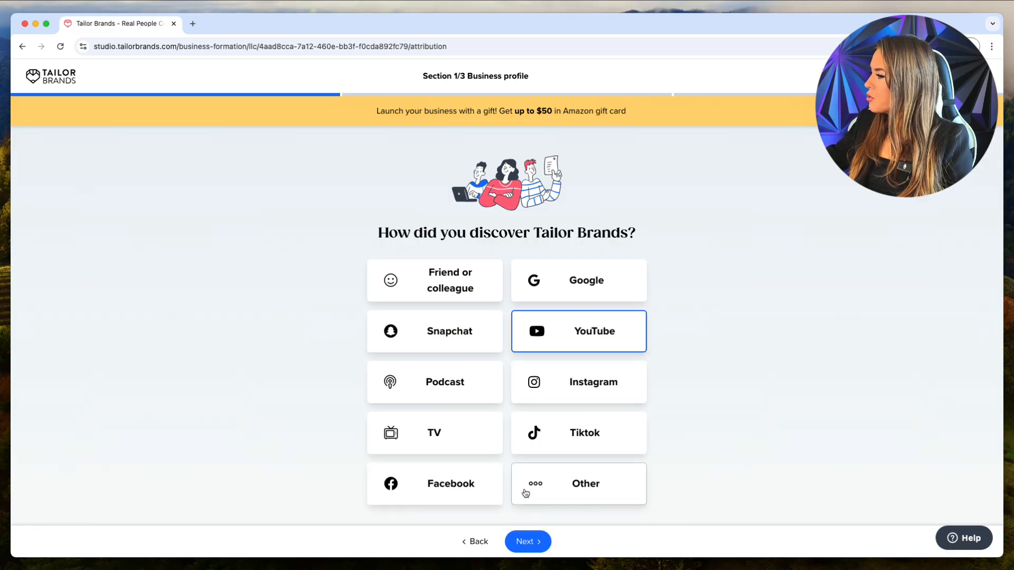
{"action": "left_click", "coordinate": [527, 544]}
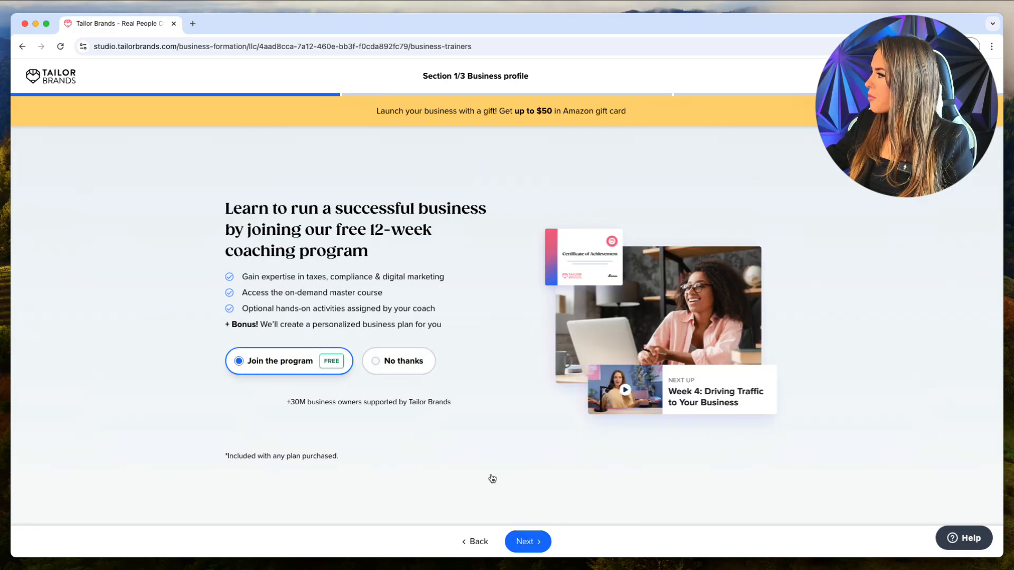
{"action": "left_click_drag", "start_coordinate": [224, 206], "coordinate": [421, 260]}
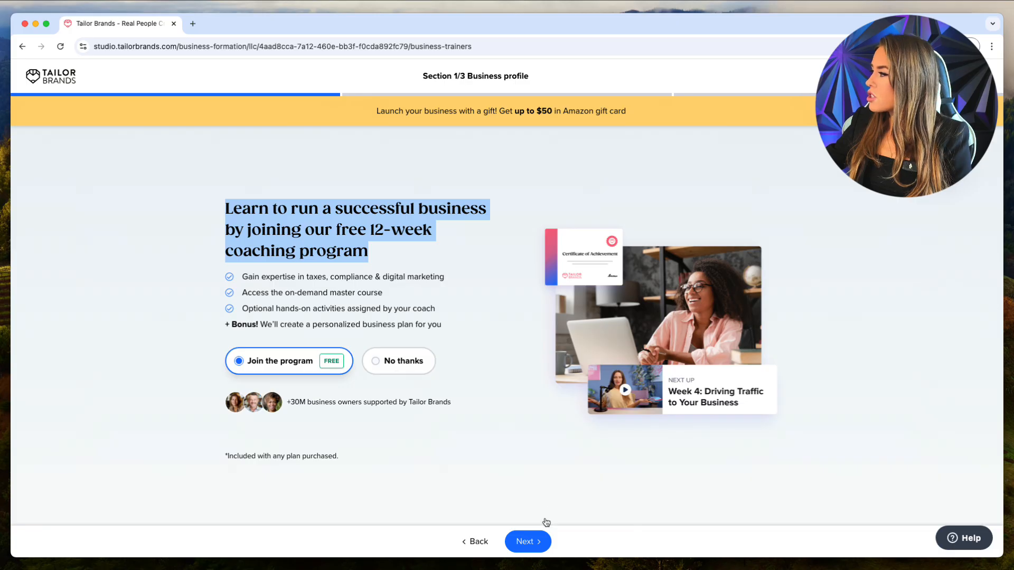
{"action": "left_click", "coordinate": [516, 550]}
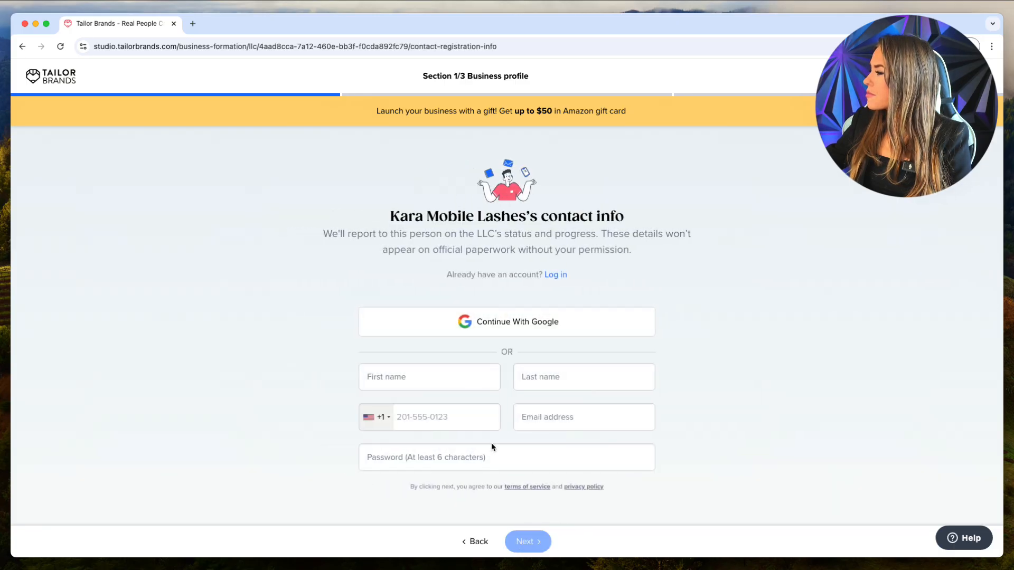
Enter the contact's first name, last name and phone number.
{"action": "left_click", "coordinate": [459, 386]}
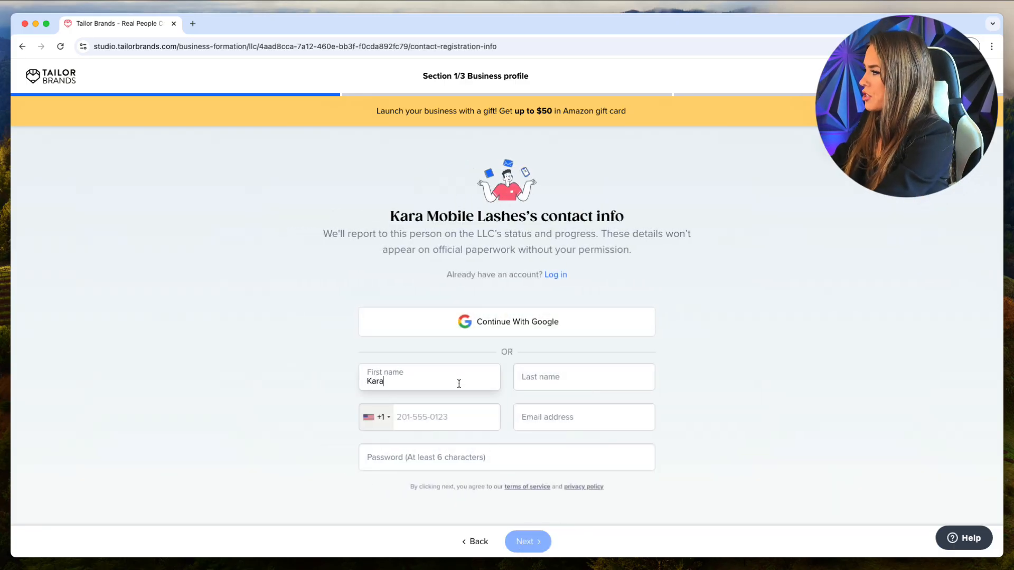
{"action": "key", "text": "Tab"}
{"action": "key", "text": "Tab"}
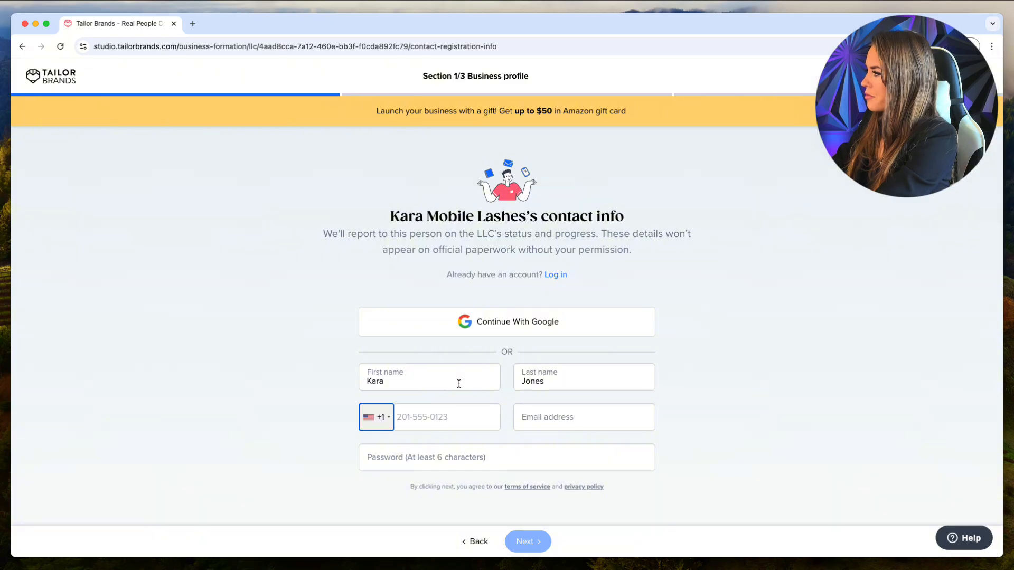
{"action": "key", "text": "Tab"}
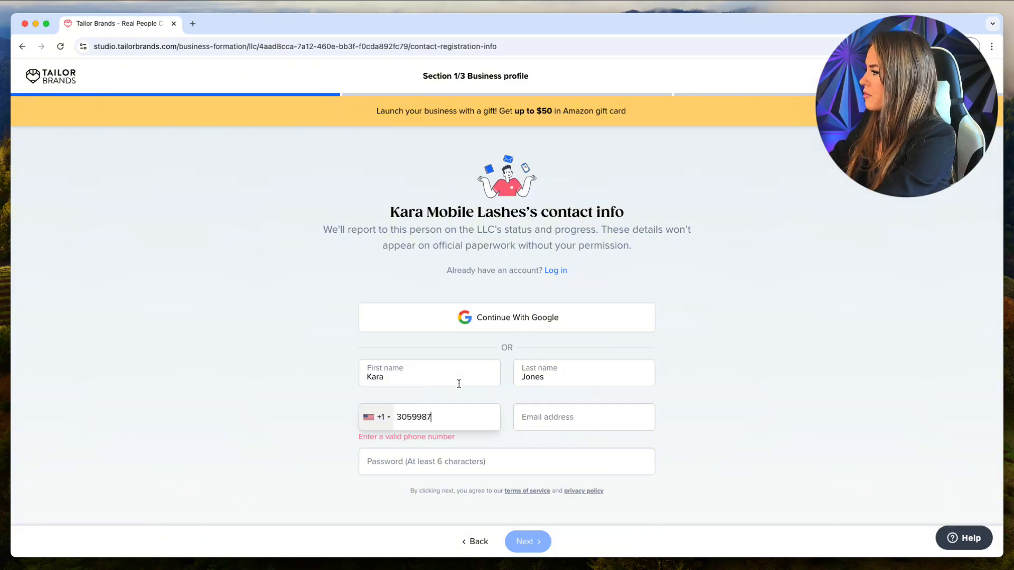
Fill in the contact's e-mail address and an account password.
{"action": "key", "text": "Tab"}
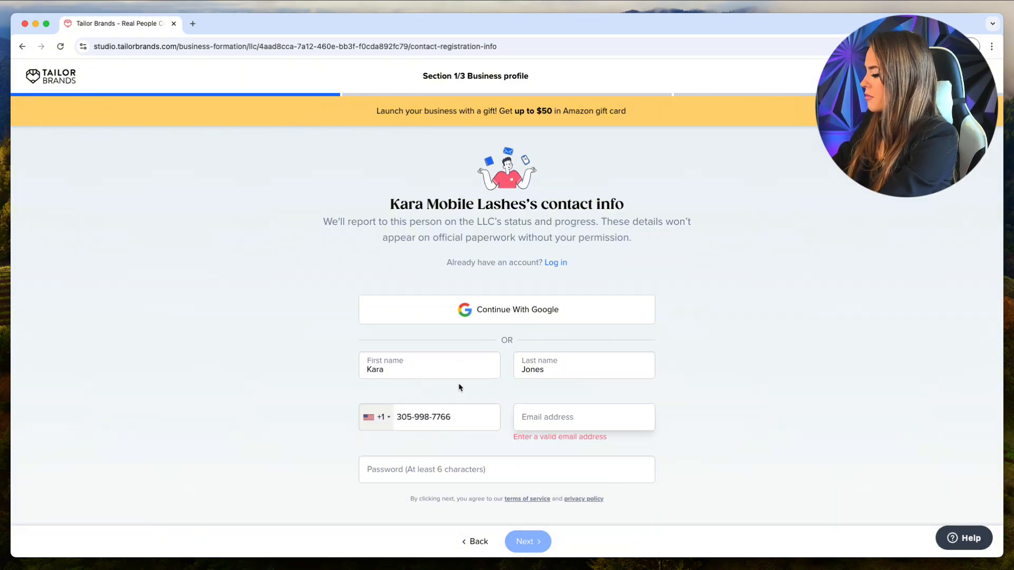
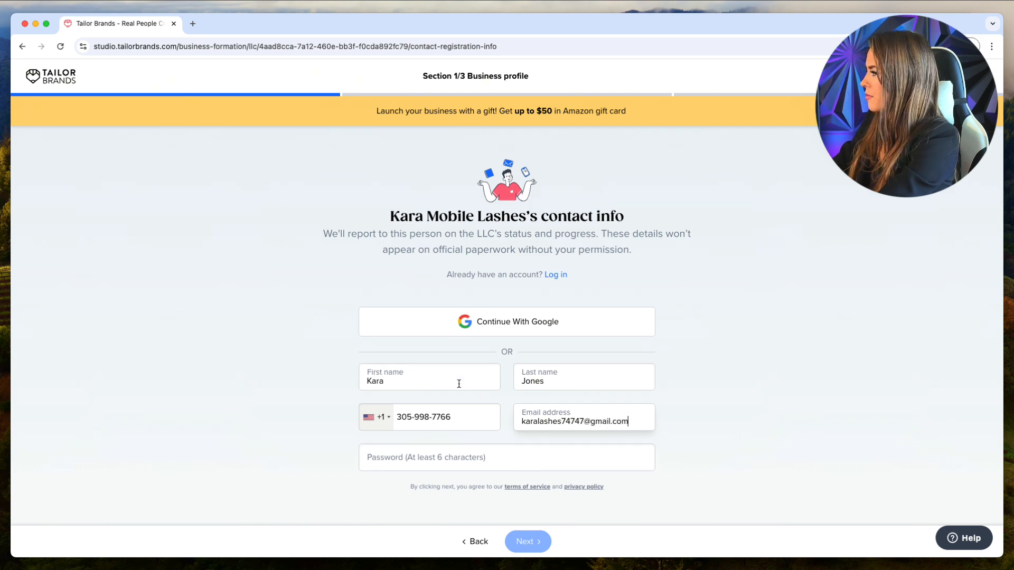
{"action": "key", "text": "Tab"}
{"action": "type", "text": "••••"}
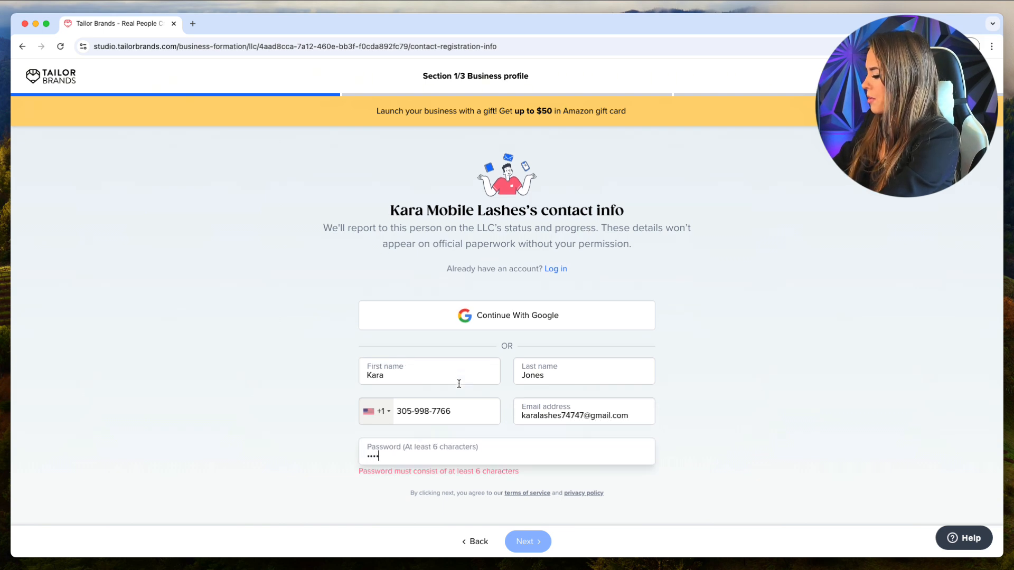
{"action": "type", "text": "••"}
Submit the contact details and keep the $99 Help me get my EIN option.
{"action": "left_click", "coordinate": [535, 547]}
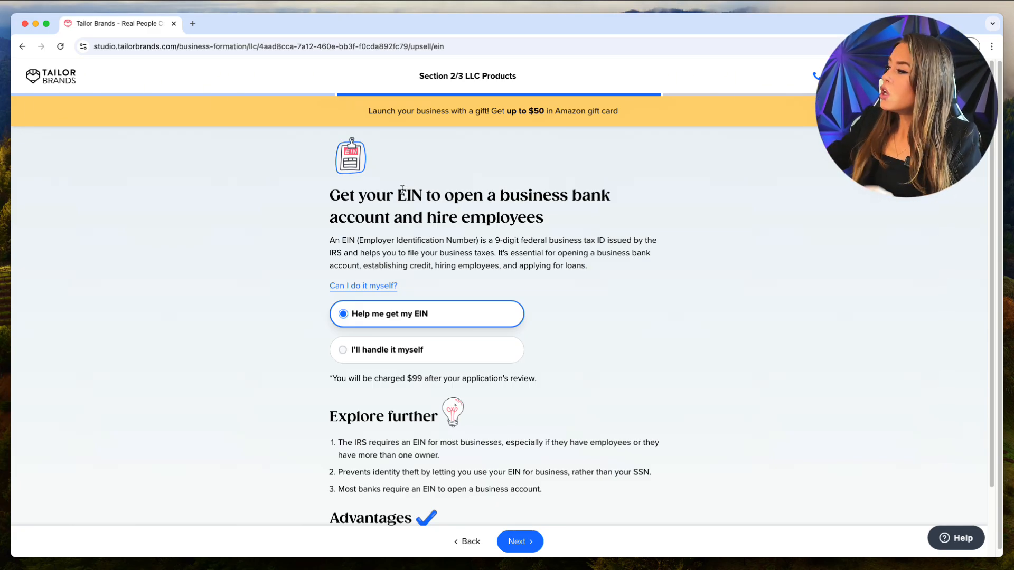
{"action": "left_click", "coordinate": [441, 348]}
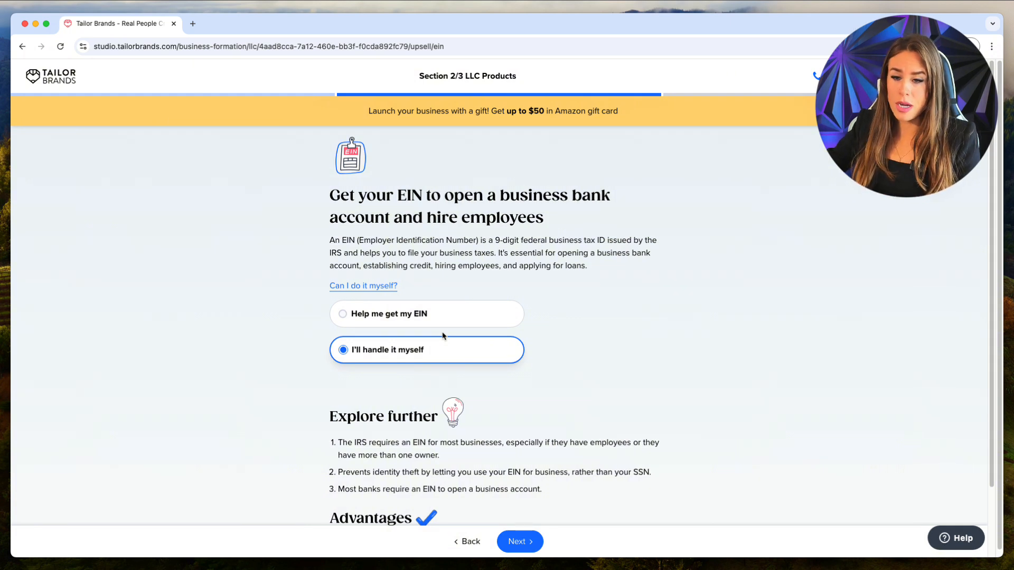
{"action": "left_click", "coordinate": [448, 321]}
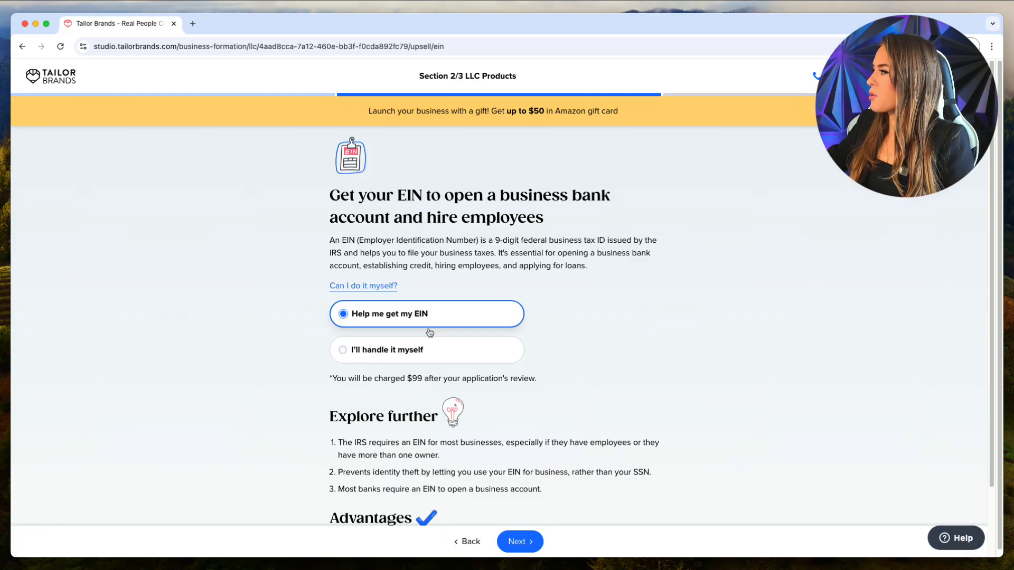
{"action": "left_click", "coordinate": [526, 543]}
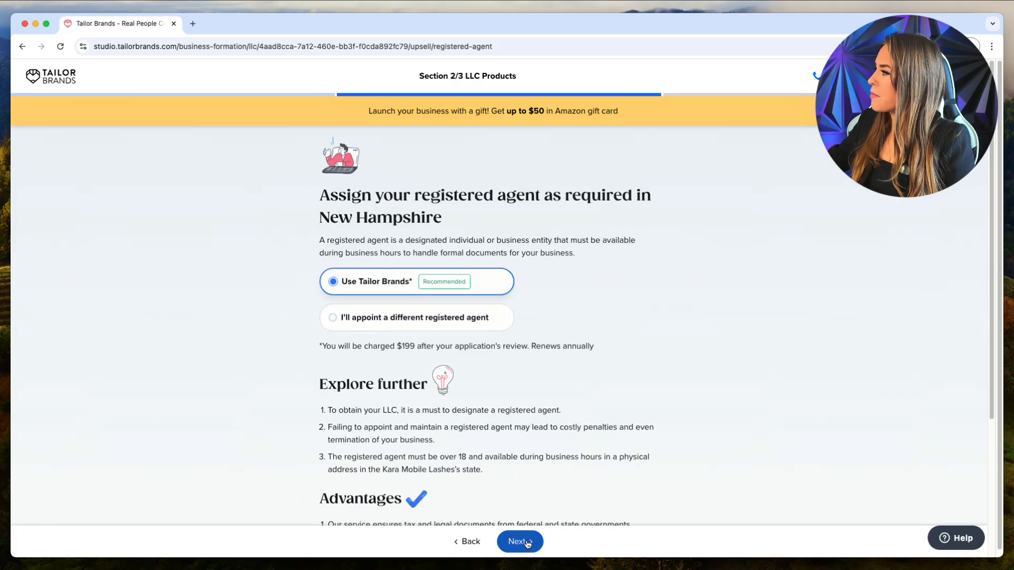
Choose I'll appoint a different registered agent instead of the $199 service.
{"action": "left_click_drag", "start_coordinate": [329, 192], "coordinate": [557, 215]}
{"action": "left_click", "coordinate": [557, 215]}
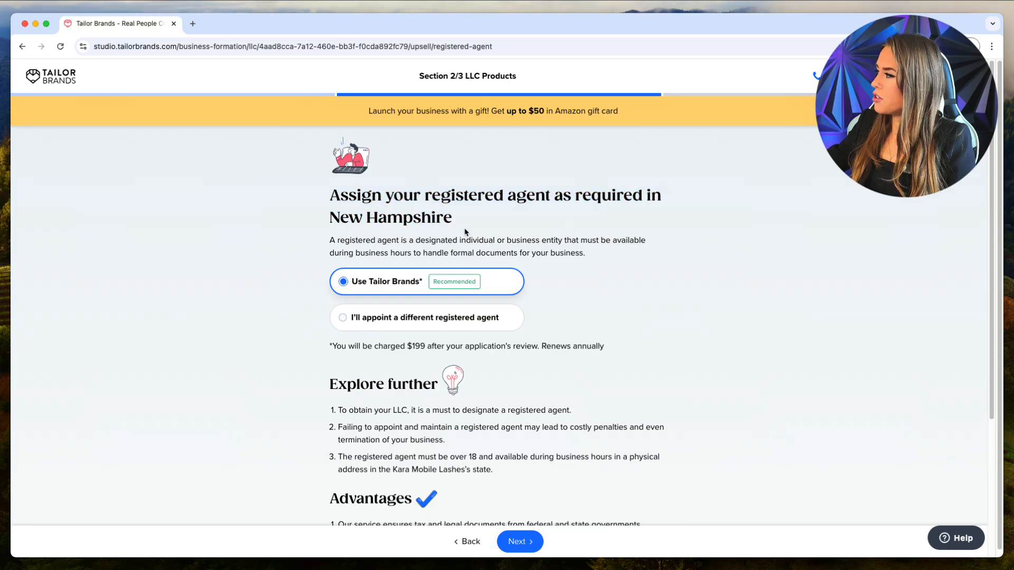
{"action": "left_click_drag", "start_coordinate": [425, 198], "coordinate": [557, 197]}
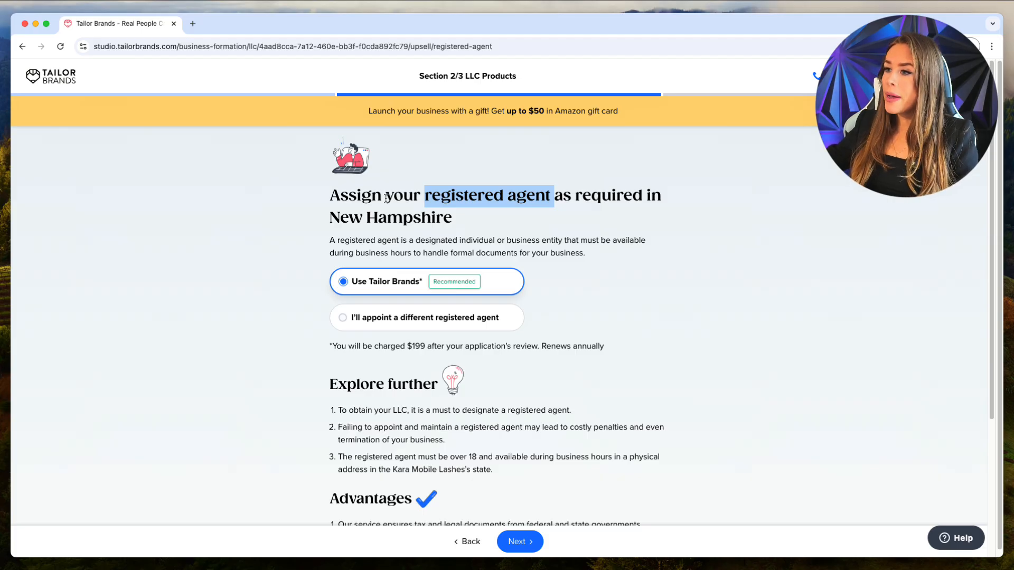
{"action": "left_click", "coordinate": [374, 328]}
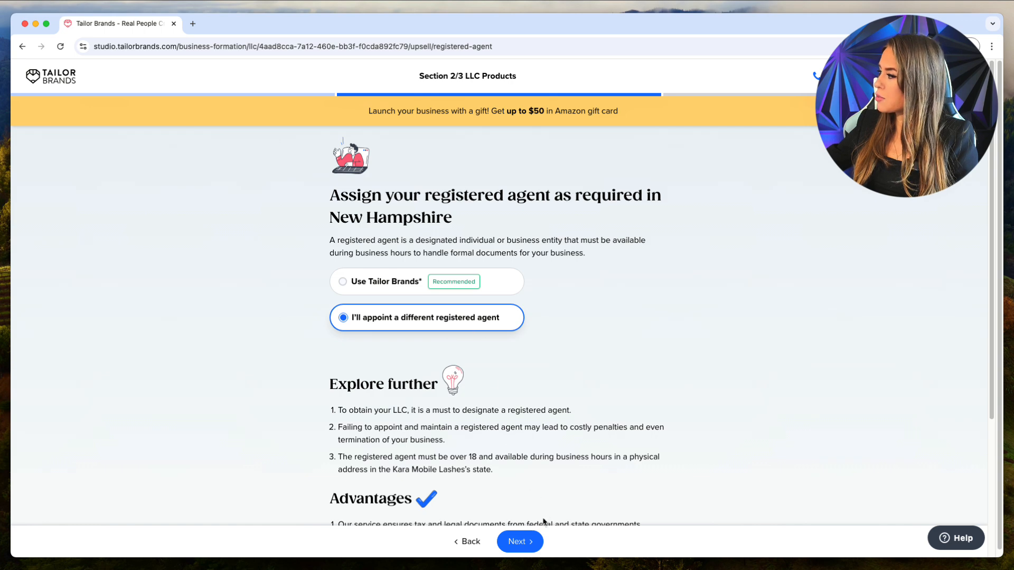
Confirm Yes to appointing your own registered agent.
{"action": "left_click", "coordinate": [527, 545]}
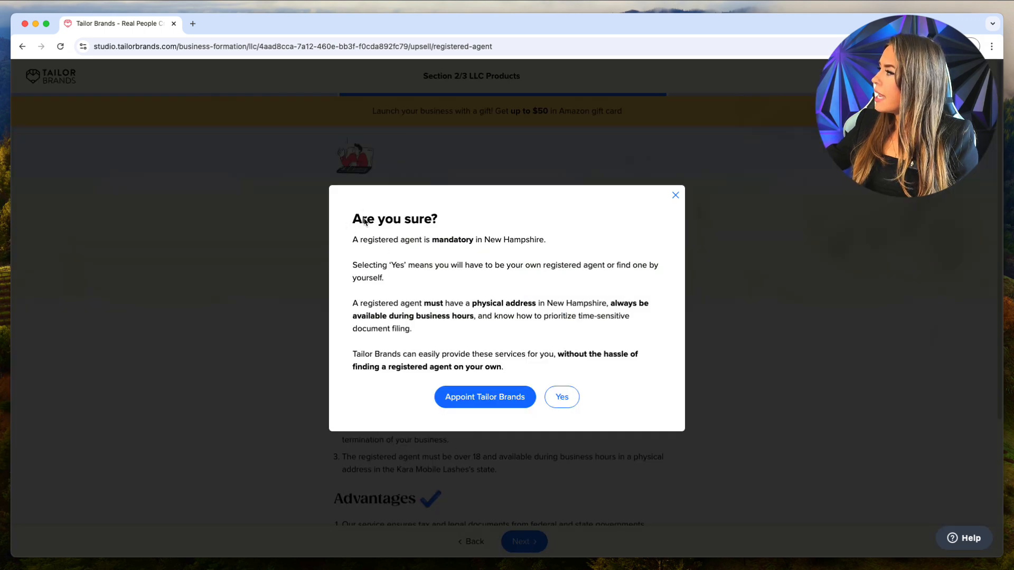
{"action": "left_click", "coordinate": [562, 397]}
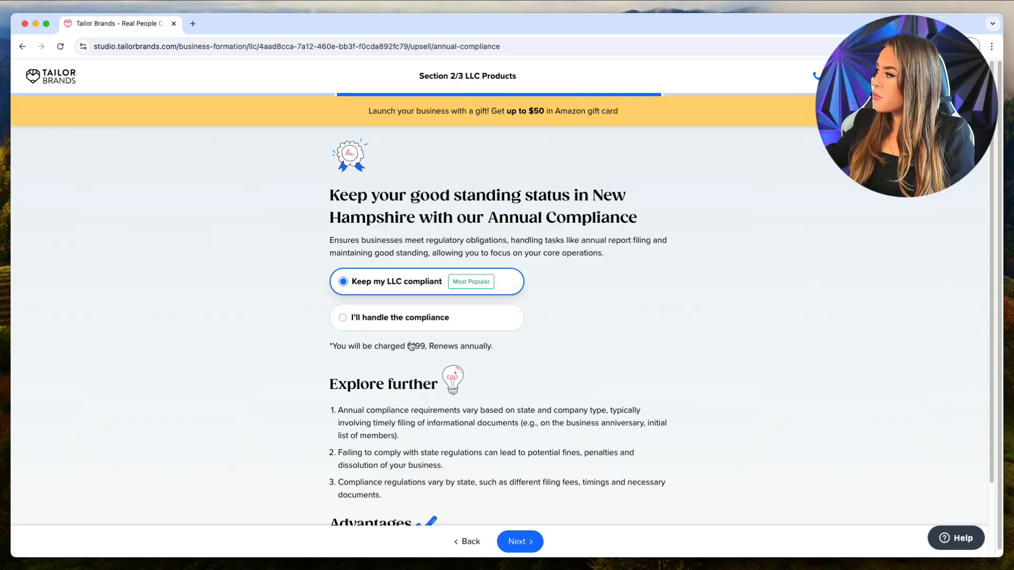
Decline the $199 Annual Compliance service and handle compliance yourself.
{"action": "left_click_drag", "start_coordinate": [425, 348], "coordinate": [410, 346]}
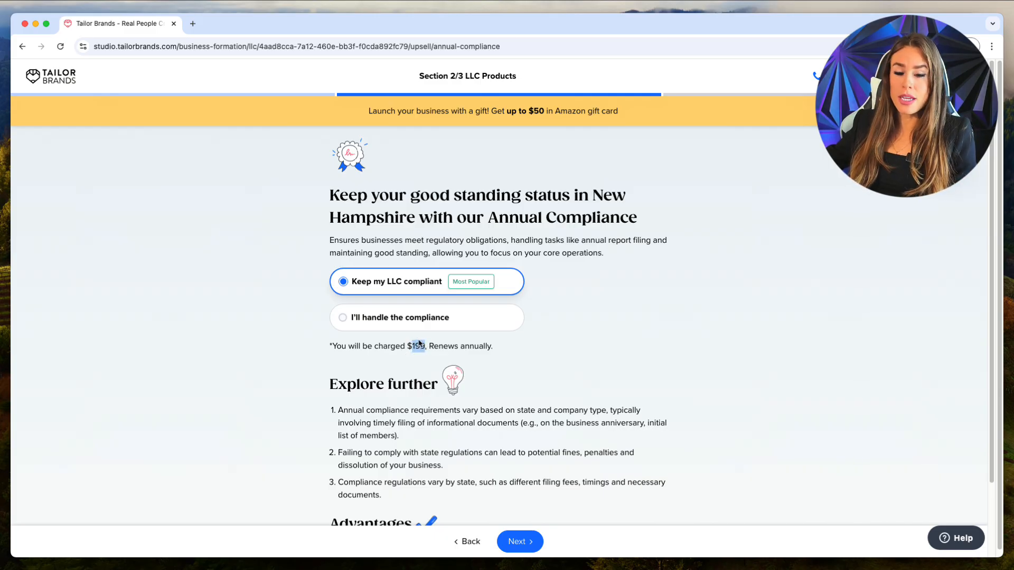
{"action": "left_click", "coordinate": [386, 317]}
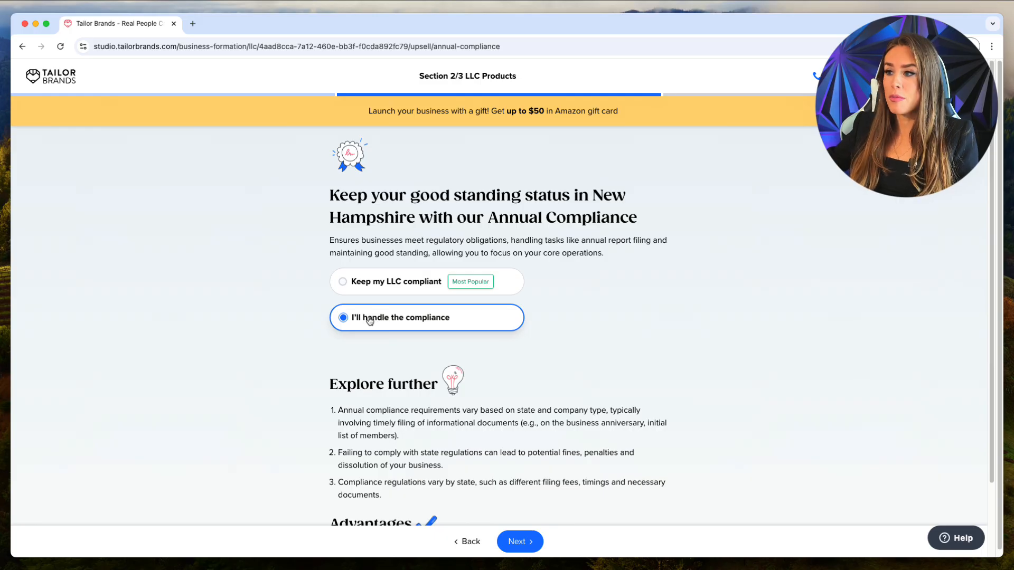
{"action": "left_click", "coordinate": [510, 539]}
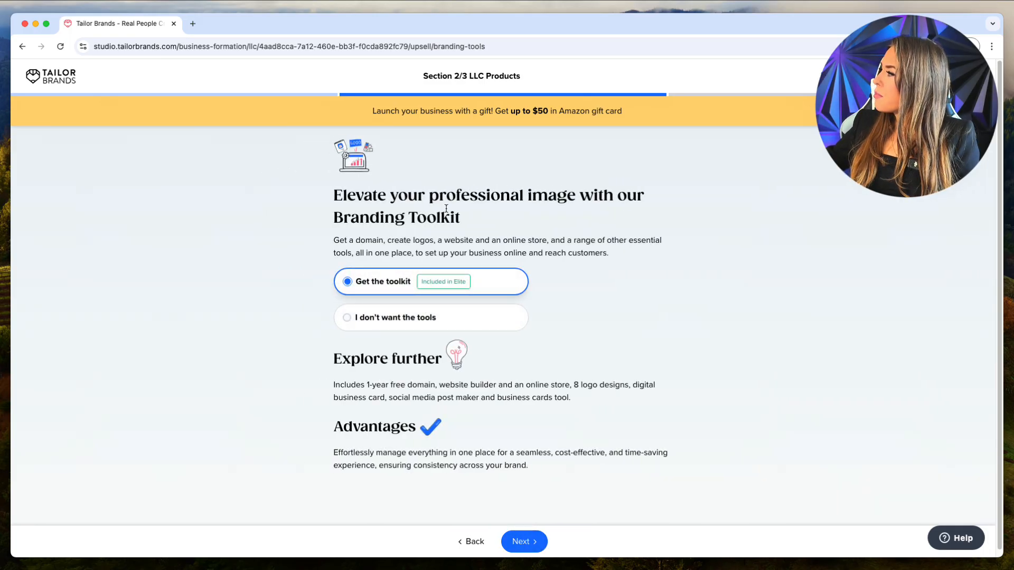
Decline the Branding Toolkit offer.
{"action": "left_click_drag", "start_coordinate": [447, 209], "coordinate": [335, 229]}
{"action": "left_click", "coordinate": [335, 233]}
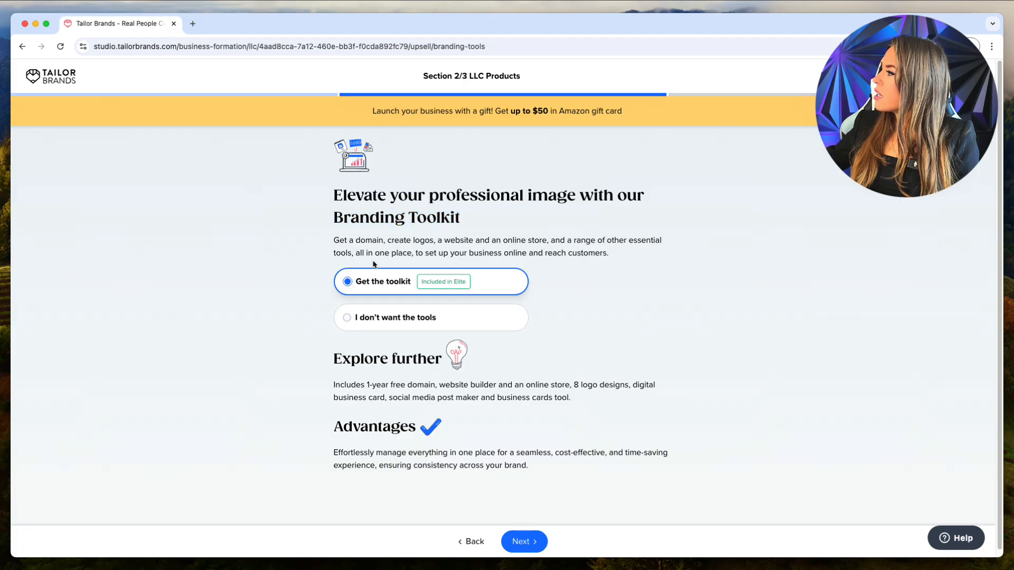
{"action": "left_click", "coordinate": [383, 327]}
{"action": "left_click", "coordinate": [519, 541]}
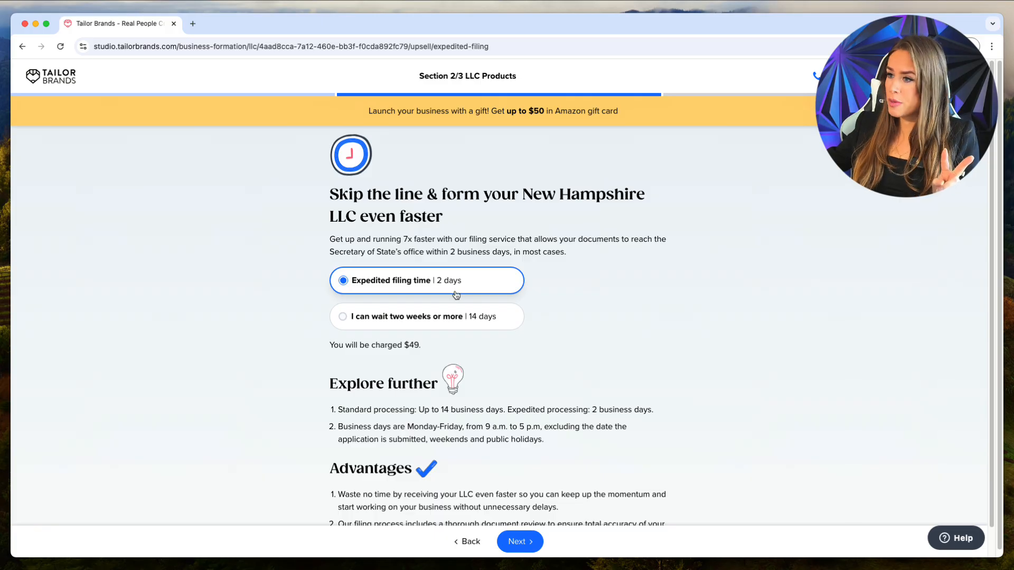
Keep the 2-day expedited filing at $49 and continue.
{"action": "left_click", "coordinate": [420, 347]}
{"action": "double_click", "coordinate": [420, 346]}
{"action": "left_click", "coordinate": [443, 354]}
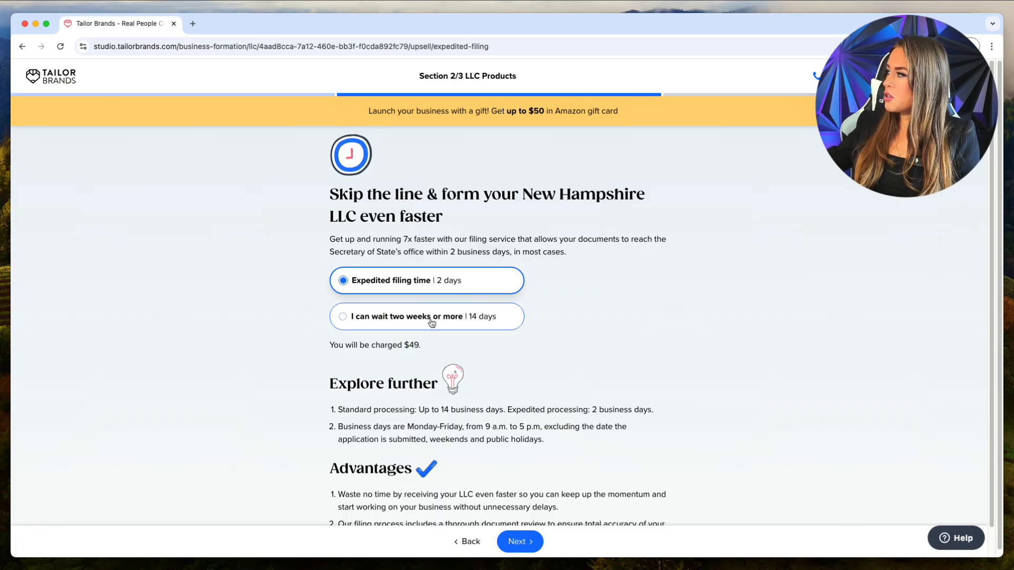
{"action": "left_click", "coordinate": [535, 543]}
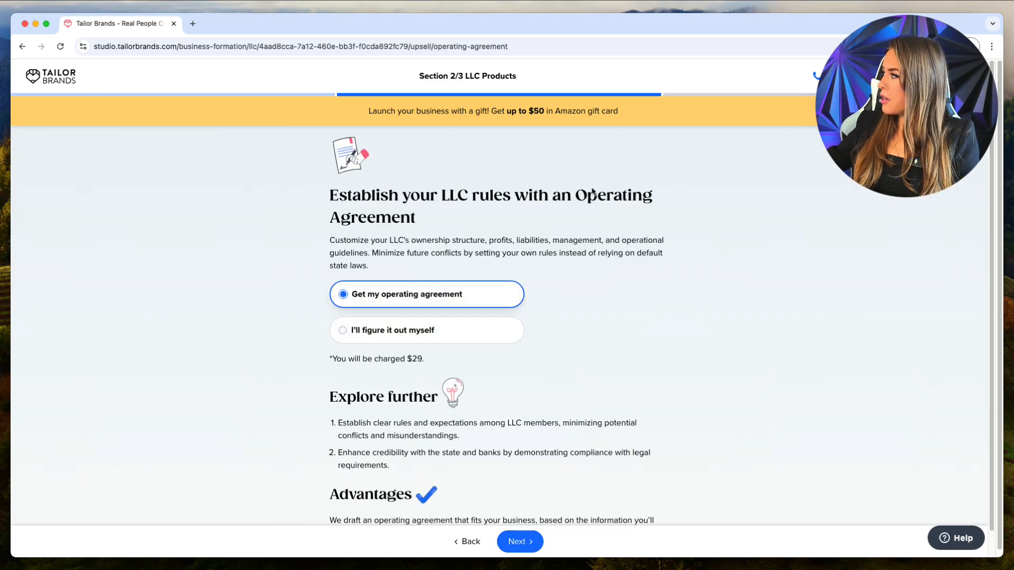
Decline the operating agreement with 'I'll figure it out myself'.
{"action": "left_click_drag", "start_coordinate": [587, 196], "coordinate": [659, 210]}
{"action": "left_click", "coordinate": [446, 323]}
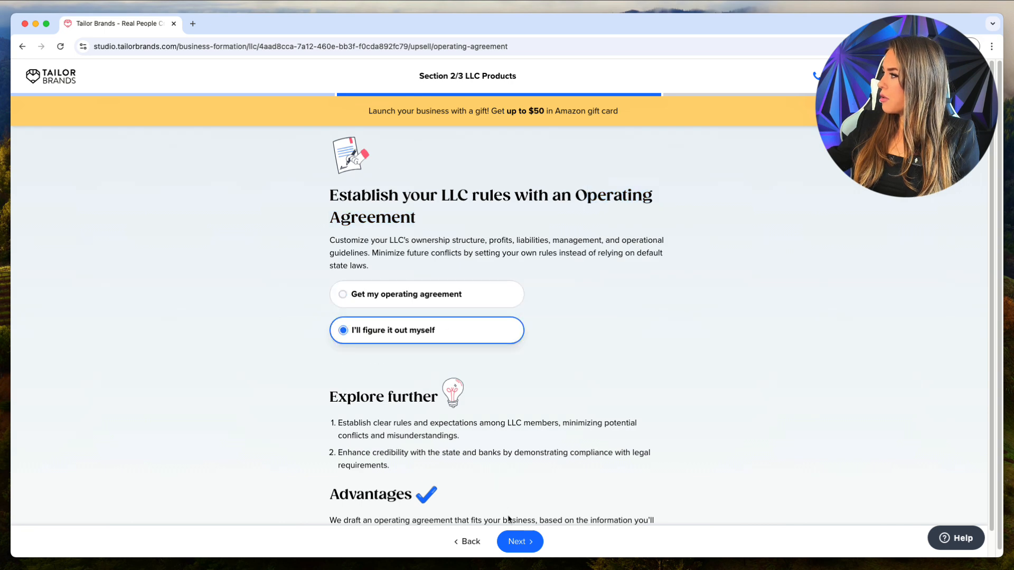
{"action": "left_click", "coordinate": [512, 541]}
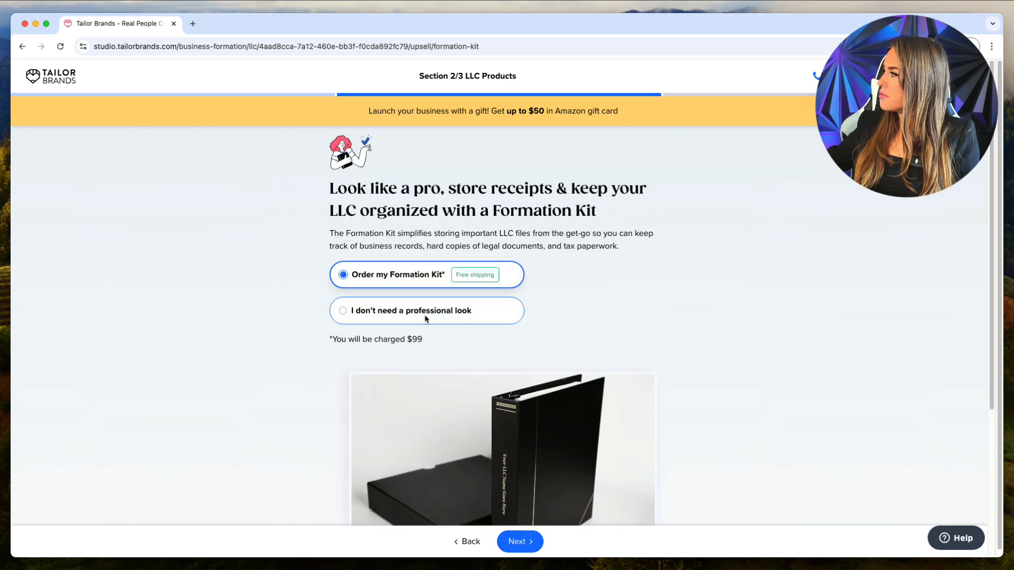
Decline the formation kit and opt in to text notifications about the LLC.
{"action": "scroll", "coordinate": [425, 320], "scroll_direction": "down", "scroll_amount": 4}
{"action": "scroll", "coordinate": [413, 422], "scroll_direction": "up", "scroll_amount": 3}
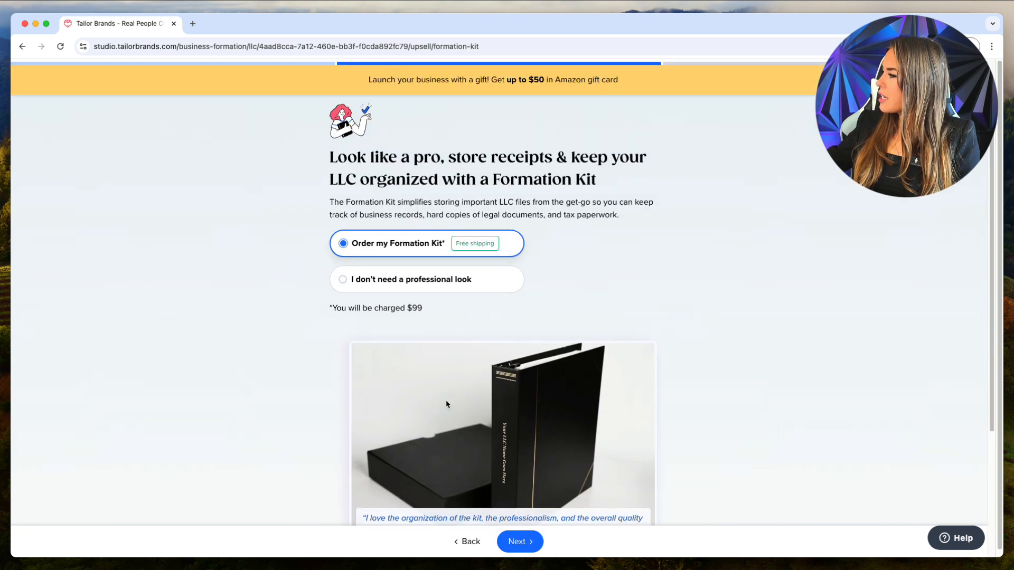
{"action": "scroll", "coordinate": [446, 406], "scroll_direction": "down", "scroll_amount": 1}
{"action": "scroll", "coordinate": [448, 404], "scroll_direction": "down", "scroll_amount": 1}
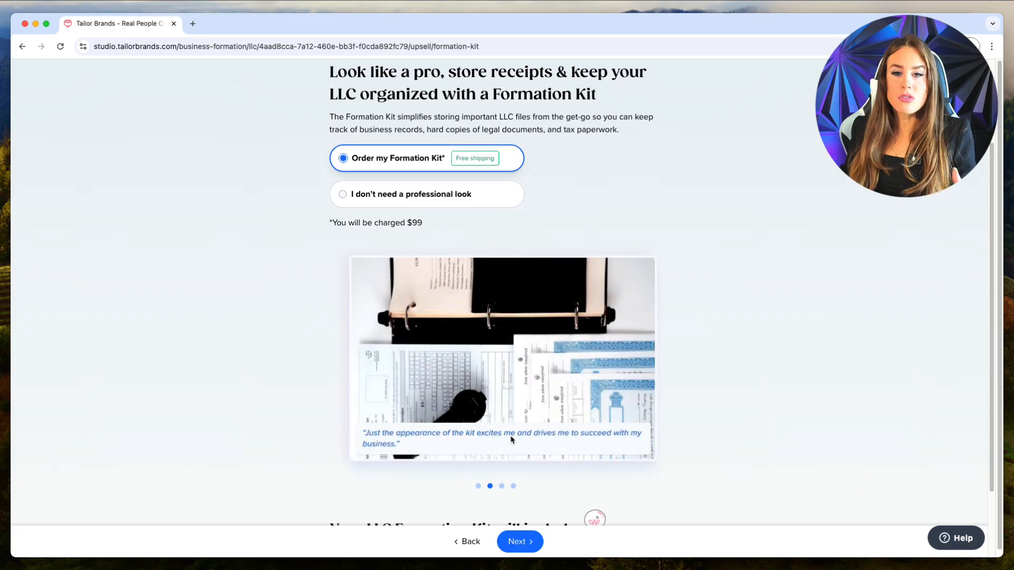
{"action": "left_click", "coordinate": [485, 203]}
{"action": "left_click", "coordinate": [529, 544]}
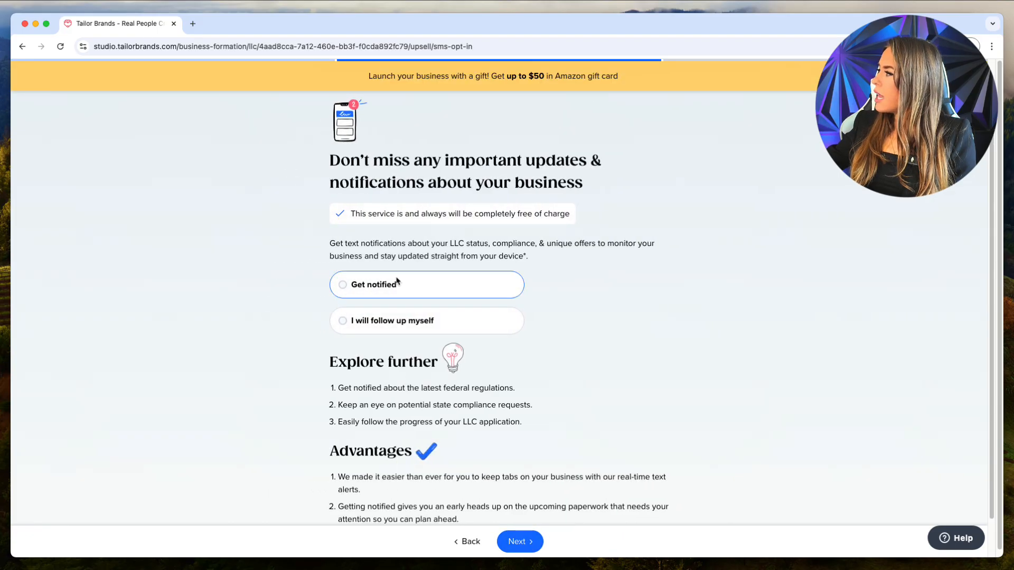
{"action": "left_click", "coordinate": [396, 285]}
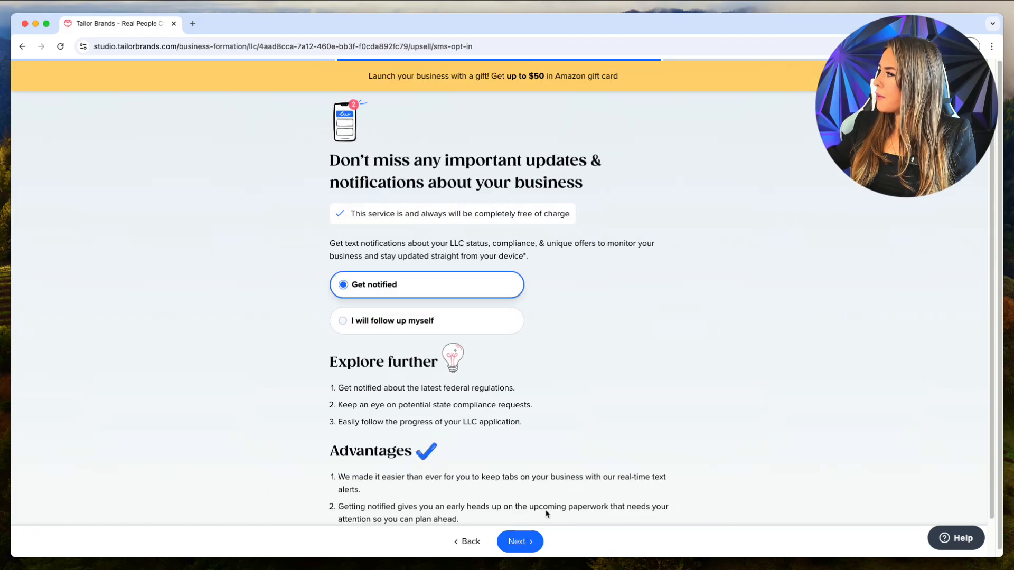
{"action": "left_click", "coordinate": [528, 544]}
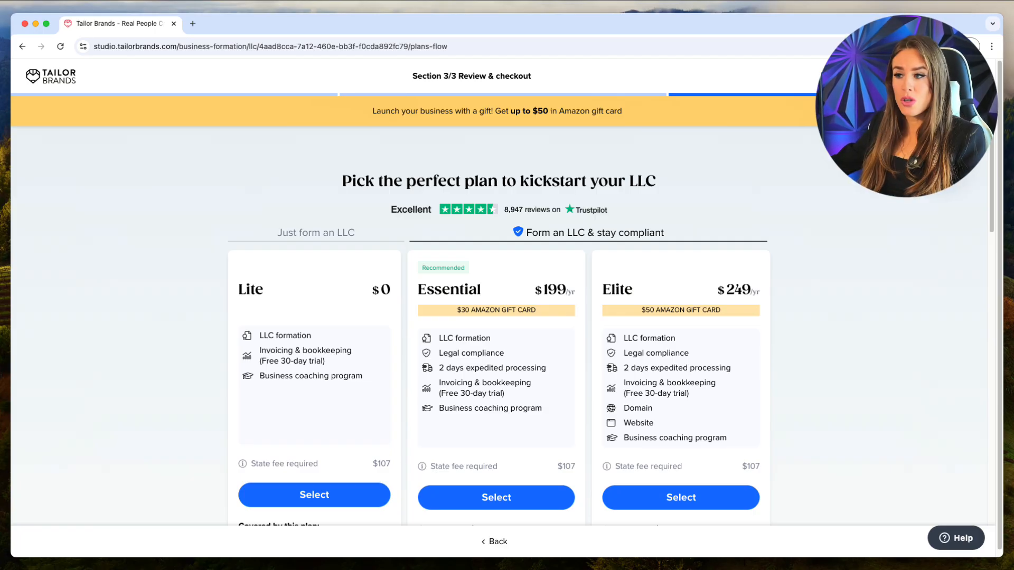
Select the free Lite plan at $0 instead of Essential or Elite.
{"action": "scroll", "coordinate": [732, 389], "scroll_direction": "down", "scroll_amount": 3}
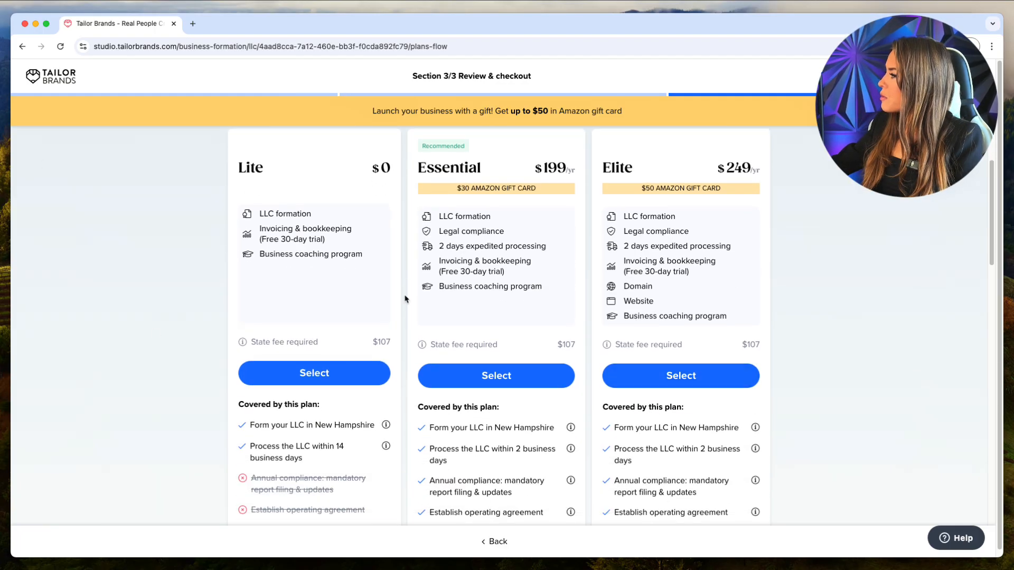
{"action": "scroll", "coordinate": [454, 343], "scroll_direction": "up", "scroll_amount": 3}
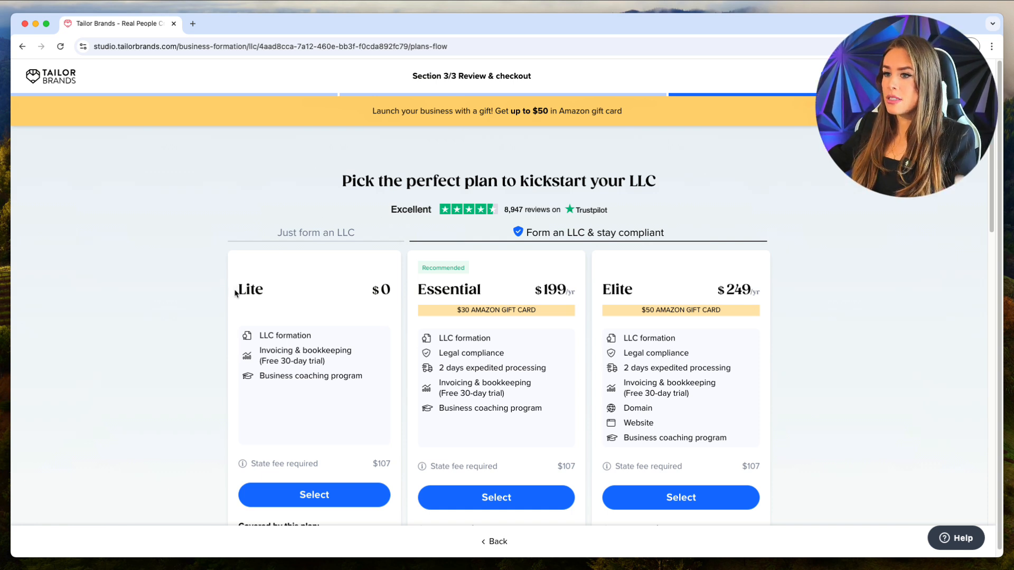
{"action": "left_click_drag", "start_coordinate": [236, 292], "coordinate": [390, 295]}
{"action": "left_click", "coordinate": [396, 299]}
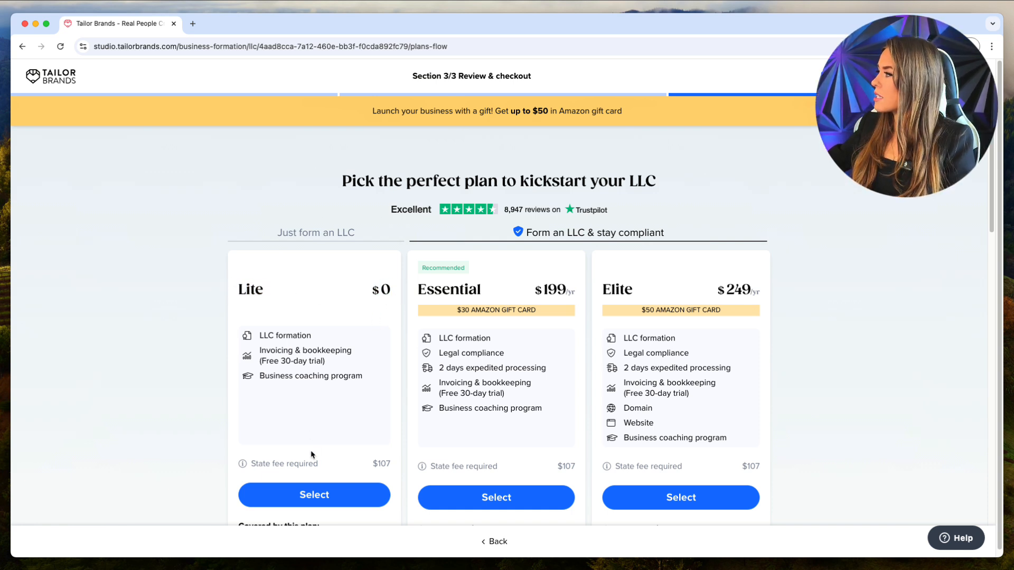
{"action": "left_click", "coordinate": [313, 494]}
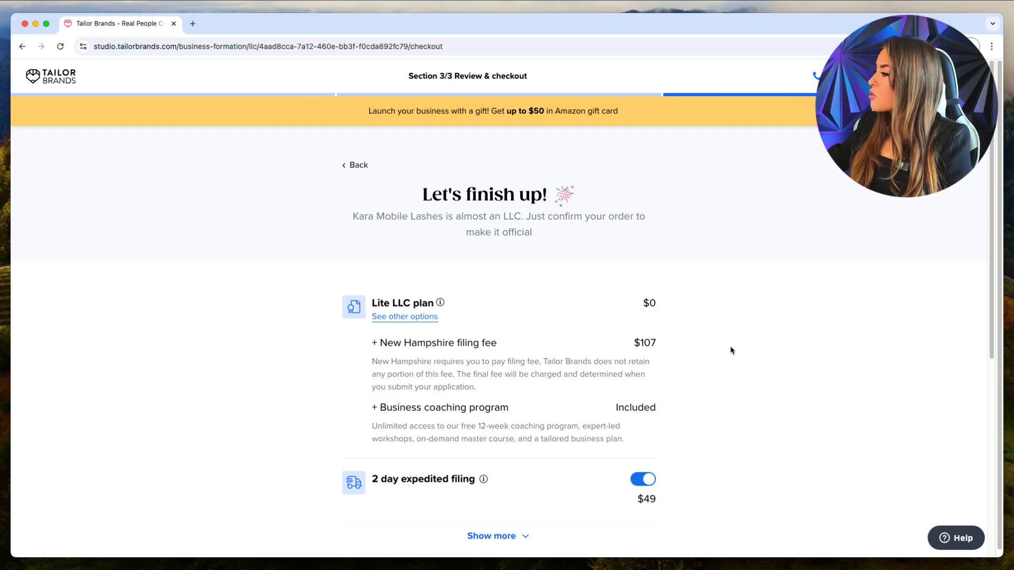
Review the order: coaching program included, $99 EIN add-on, $156 total due today.
{"action": "scroll", "coordinate": [732, 348], "scroll_direction": "down", "scroll_amount": 2}
{"action": "left_click_drag", "start_coordinate": [693, 287], "coordinate": [623, 293]}
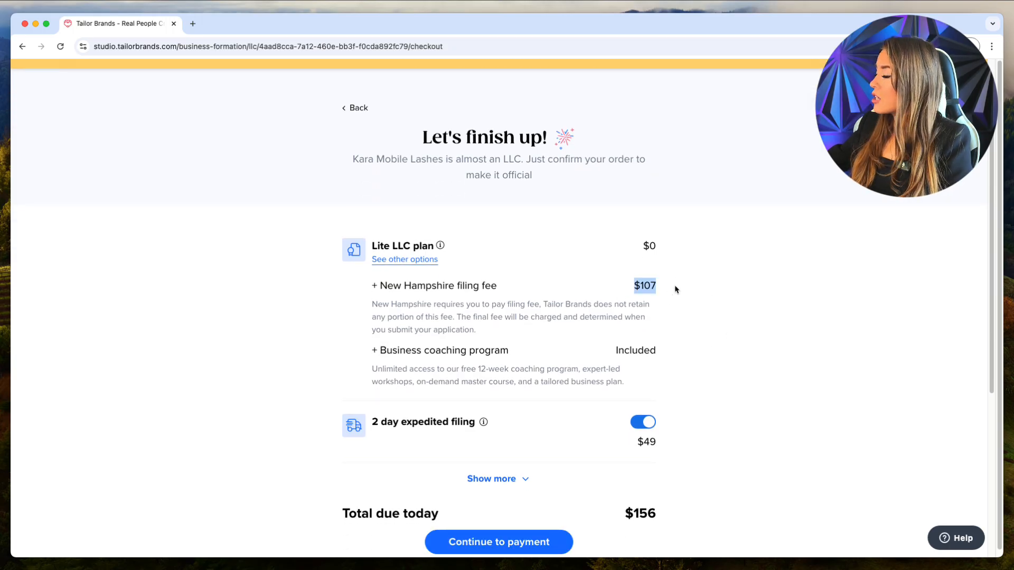
{"action": "left_click_drag", "start_coordinate": [688, 364], "coordinate": [584, 351]}
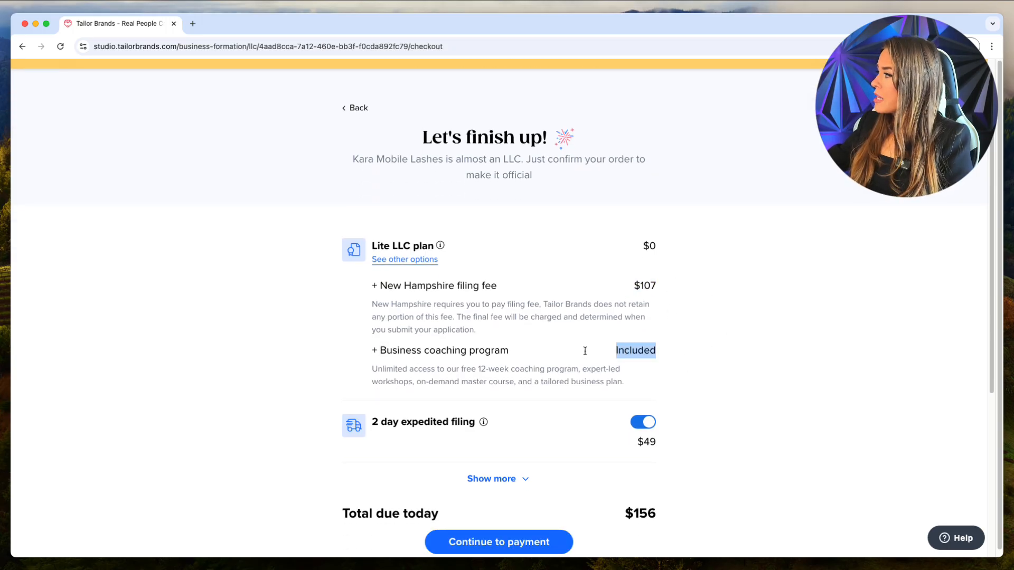
{"action": "scroll", "coordinate": [616, 343], "scroll_direction": "down", "scroll_amount": 4}
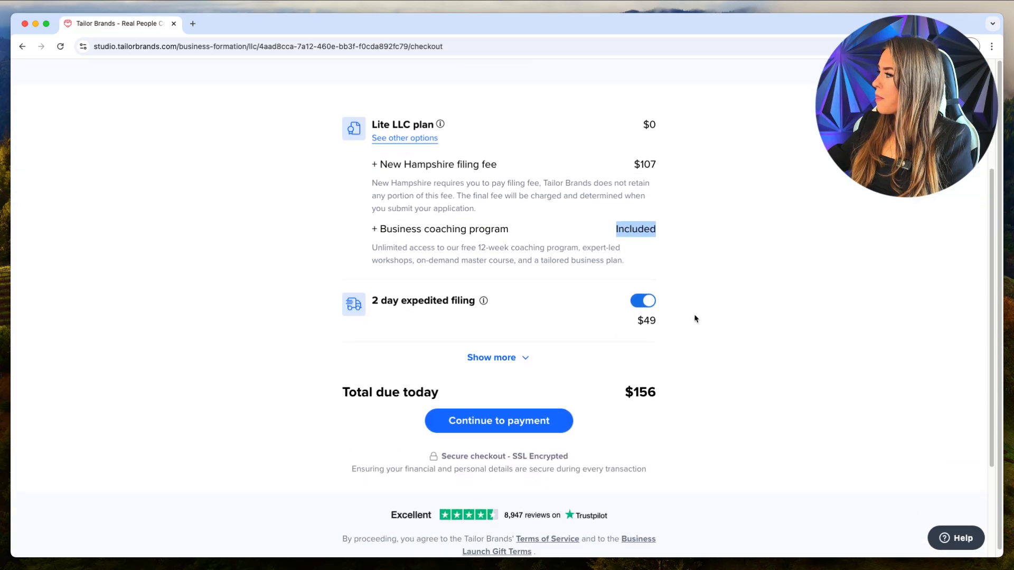
{"action": "left_click_drag", "start_coordinate": [695, 316], "coordinate": [623, 327]}
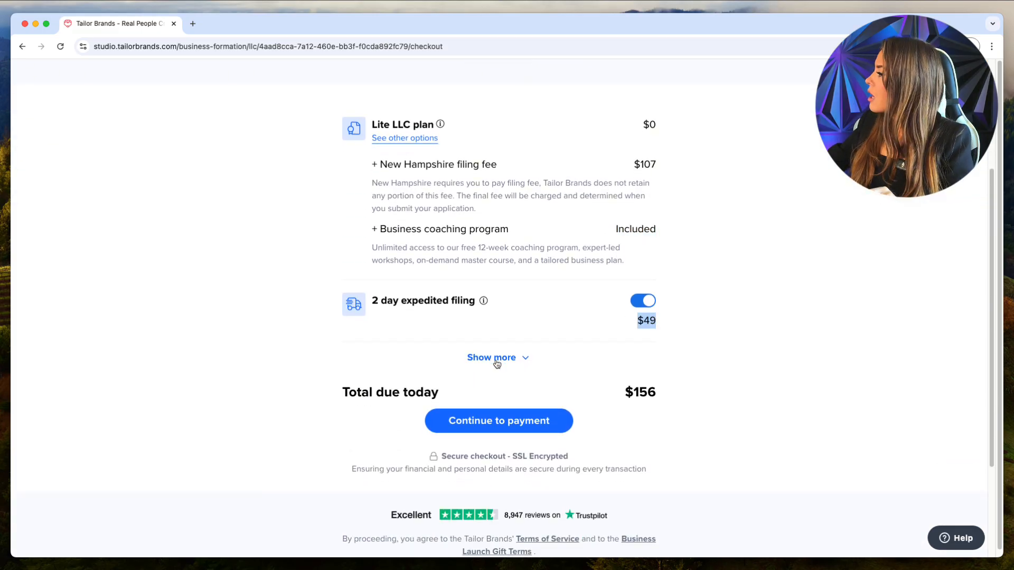
{"action": "left_click_drag", "start_coordinate": [688, 396], "coordinate": [625, 396]}
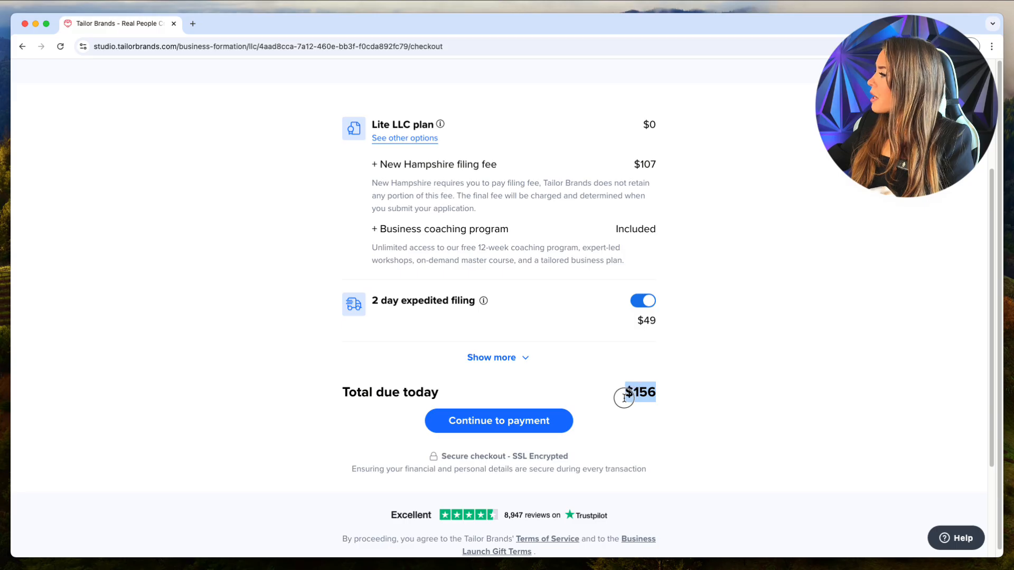
{"action": "left_click", "coordinate": [522, 361]}
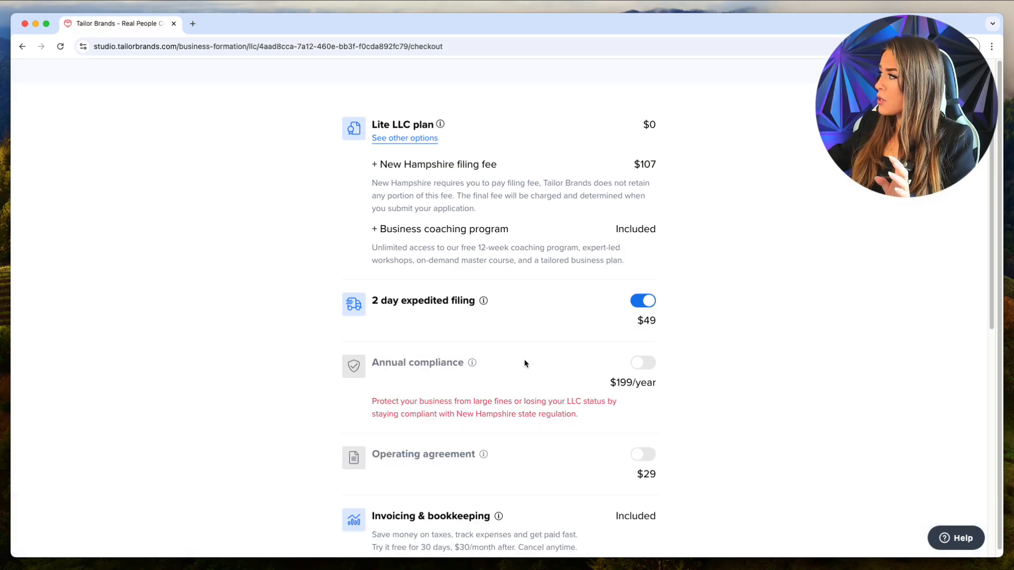
{"action": "scroll", "coordinate": [747, 396], "scroll_direction": "down", "scroll_amount": 4}
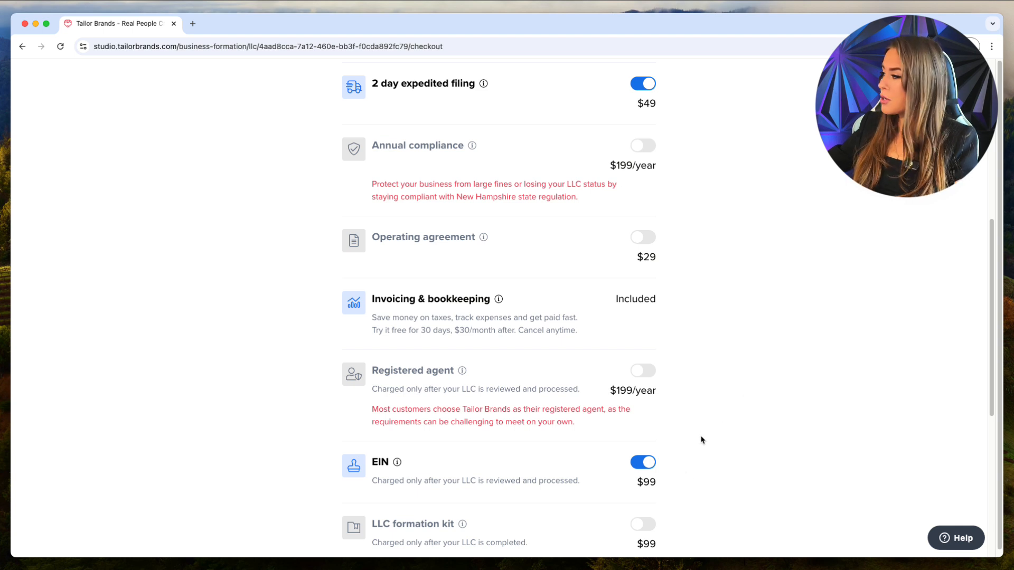
{"action": "left_click_drag", "start_coordinate": [664, 484], "coordinate": [637, 485]}
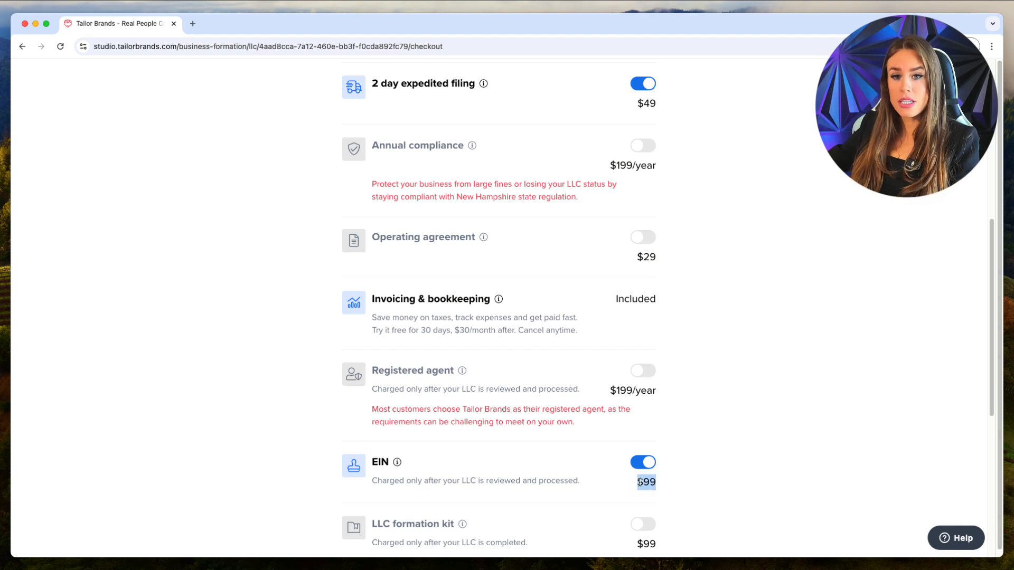
{"action": "scroll", "coordinate": [682, 489], "scroll_direction": "down", "scroll_amount": 5}
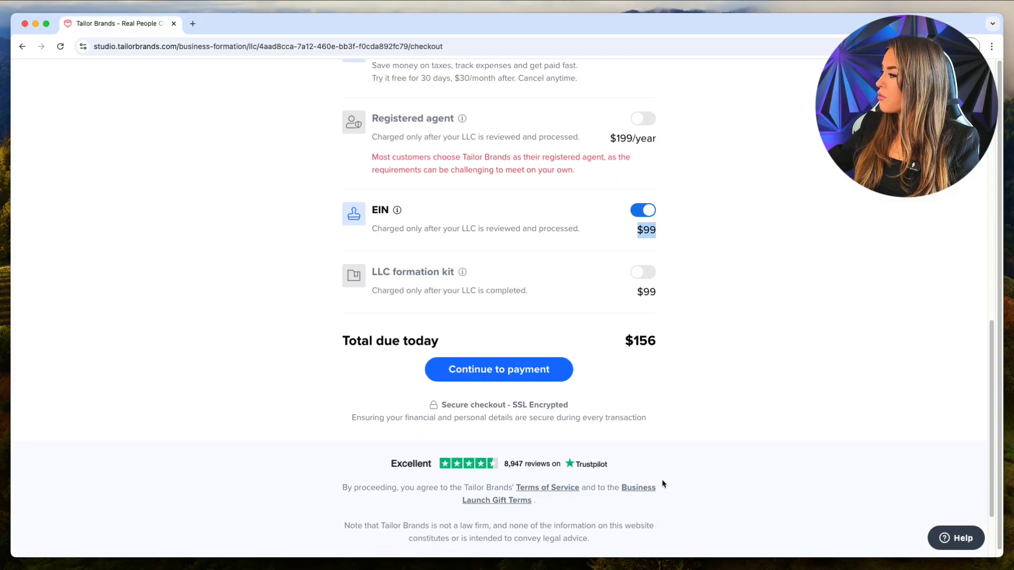
Proceed to payment and choose to pay with a credit card.
{"action": "left_click", "coordinate": [494, 345]}
{"action": "left_click", "coordinate": [592, 338]}
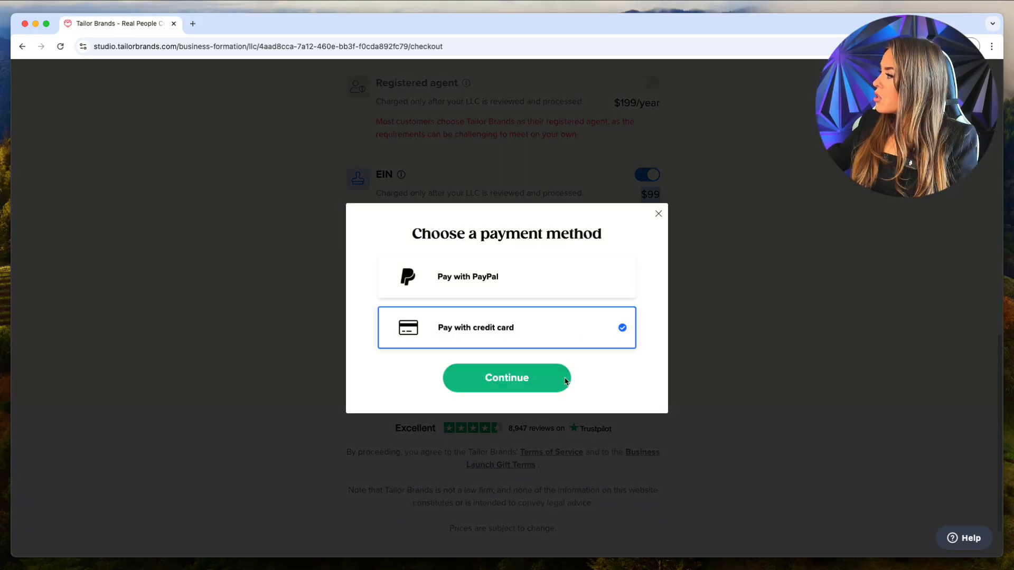
{"action": "left_click", "coordinate": [549, 378]}
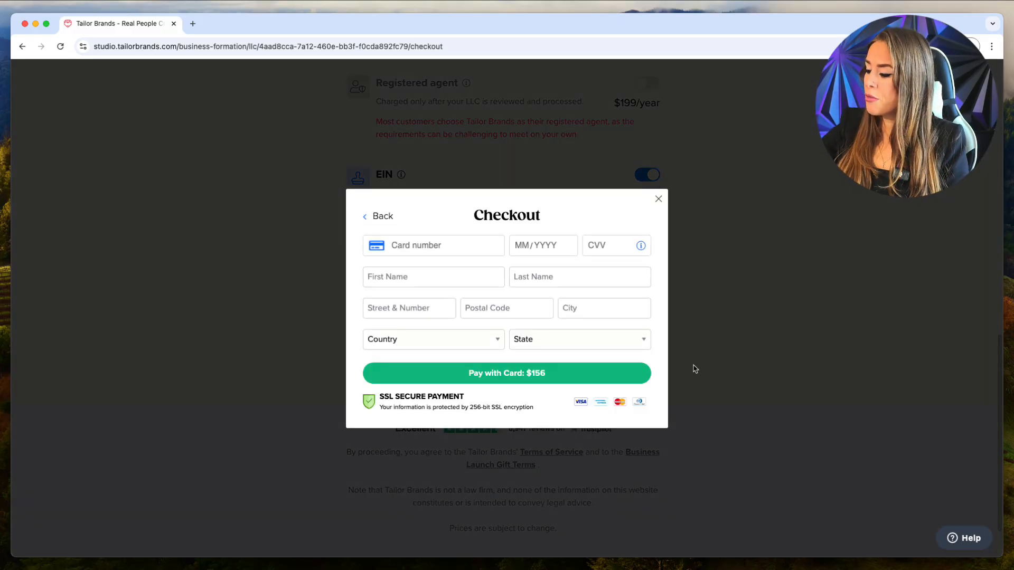